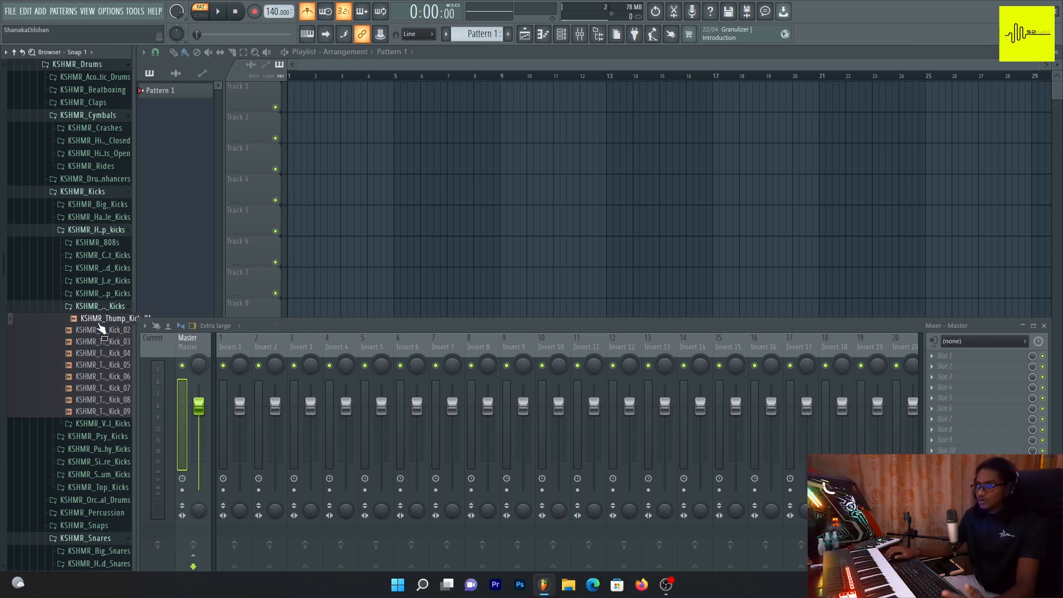
Preview KSHMR_Thump_Kick_01, place it at bar 1 of Track 1 and select bars 1 to 7 in the playlist
left_click(100, 324)
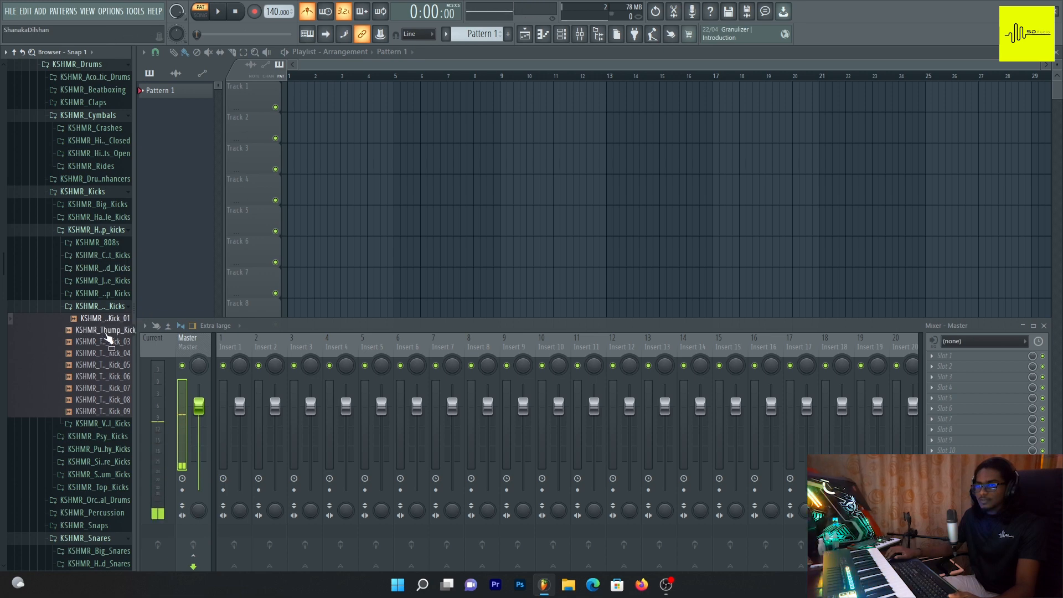
left_click(104, 324)
left_click_drag(105, 324, 289, 102)
left_click_drag(475, 76, 150, 80)
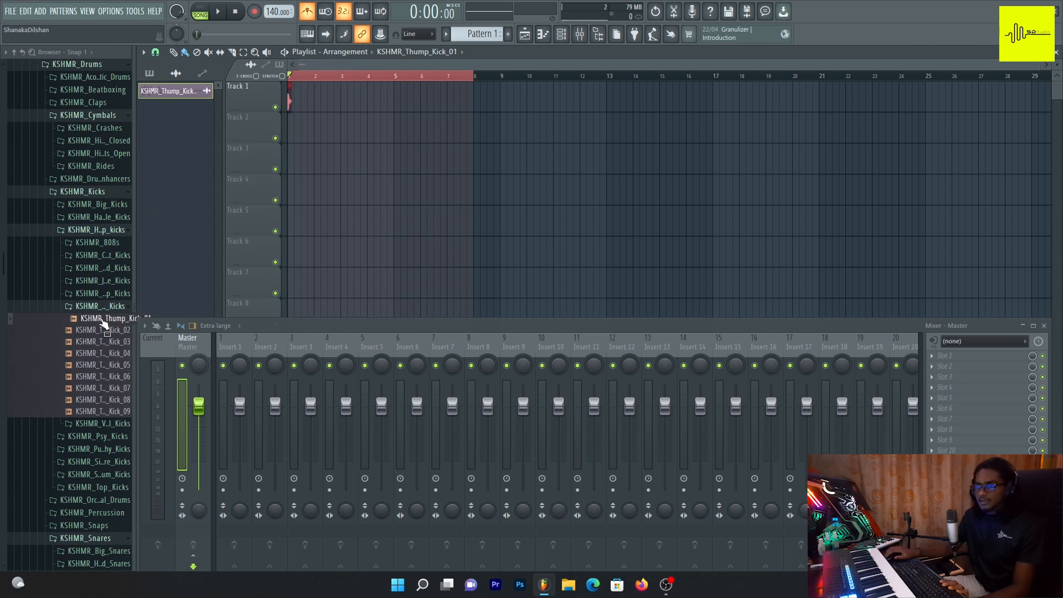
Preview the hip hop snares, place KSHMR_Hip_Hop_Snare_02_A# on Track 2 at beat 3 of bar 1 and start playback
left_click(105, 305)
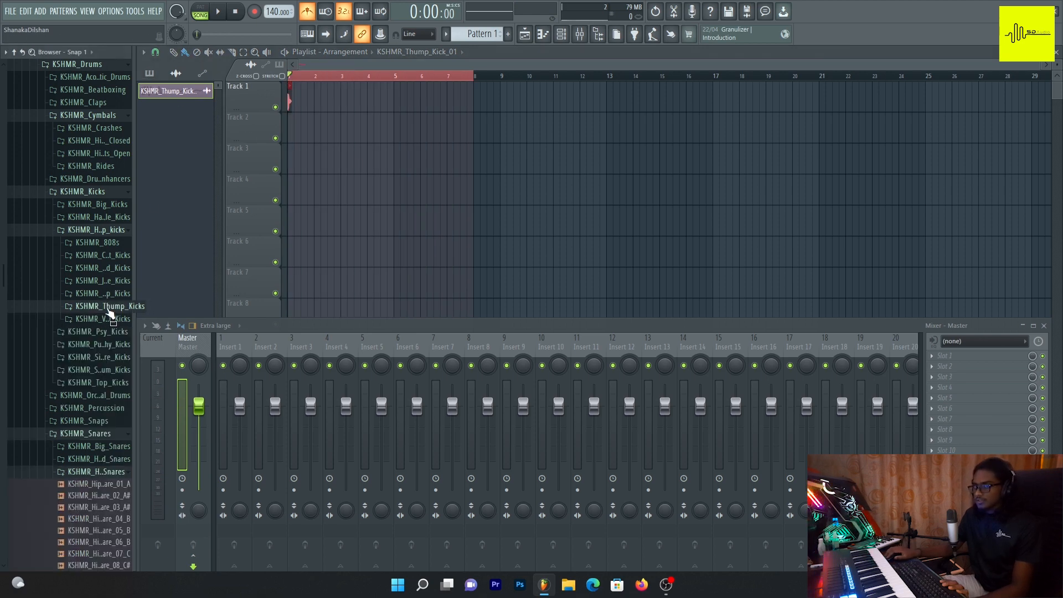
left_click(104, 495)
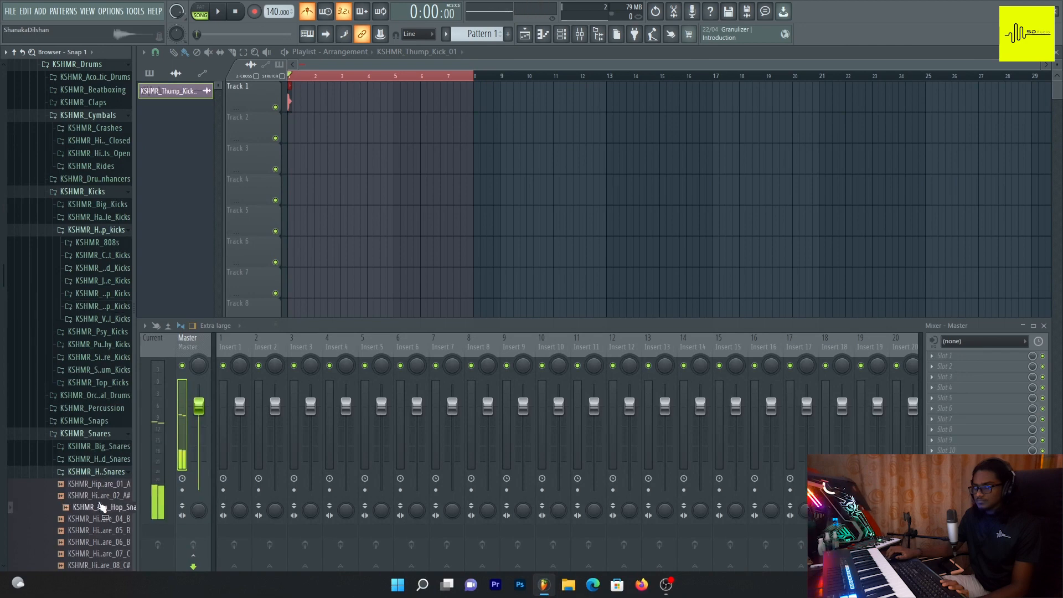
left_click_drag(103, 497, 325, 132)
scroll(289, 74, "up", 4)
key("space")
Add one snare hit per bar on Track 2 from bar 2 to bar 8, shifting the bar 6 hit slightly later
left_click(405, 137)
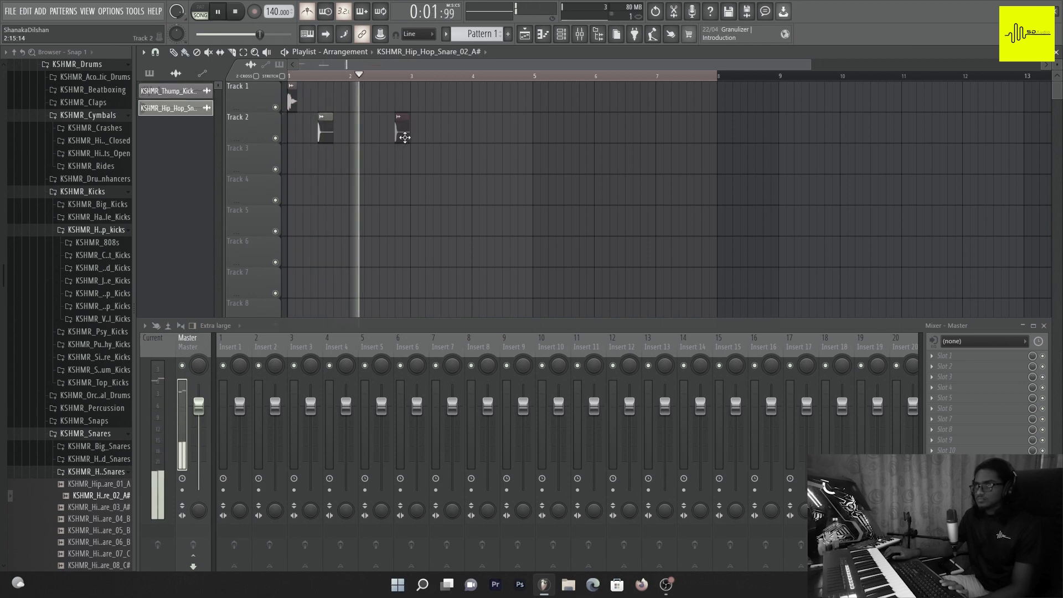
left_click(449, 133)
left_click(525, 135)
left_click(571, 134)
left_click(632, 125)
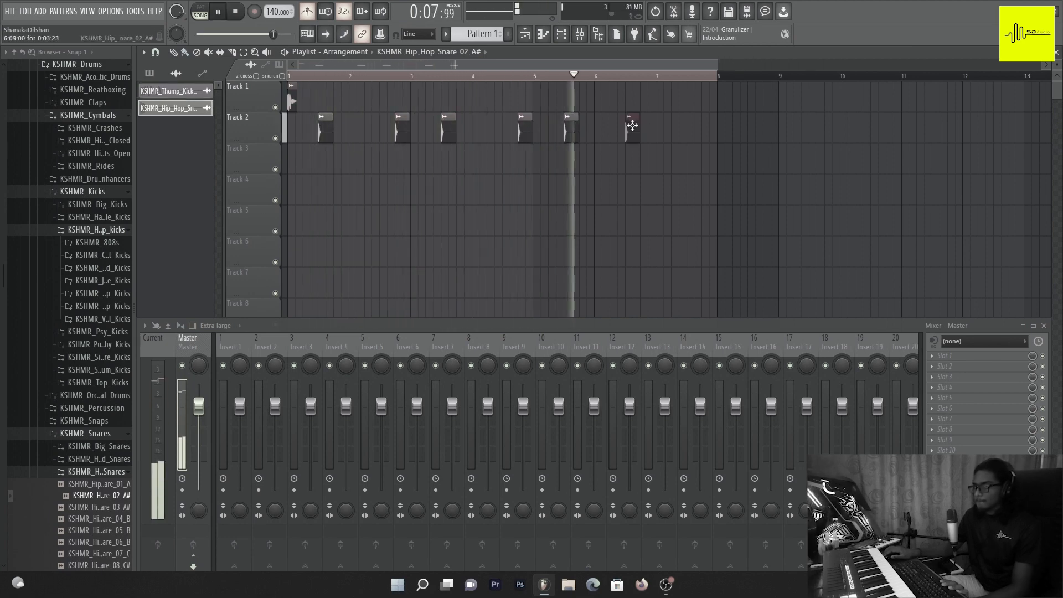
left_click_drag(632, 126, 643, 129)
left_click(693, 133)
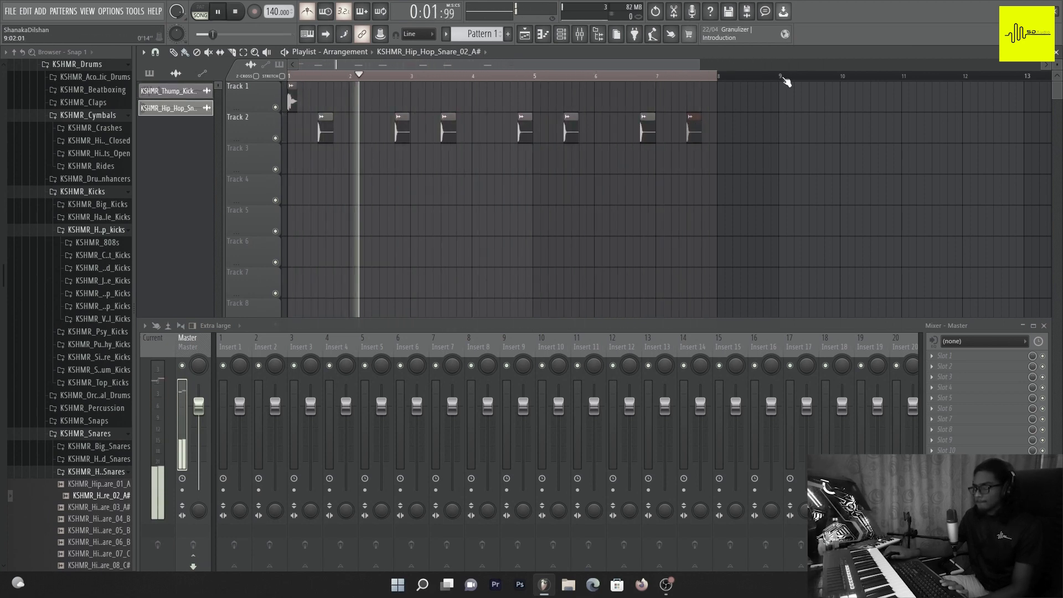
left_click(749, 131)
key("space")
left_click(92, 429)
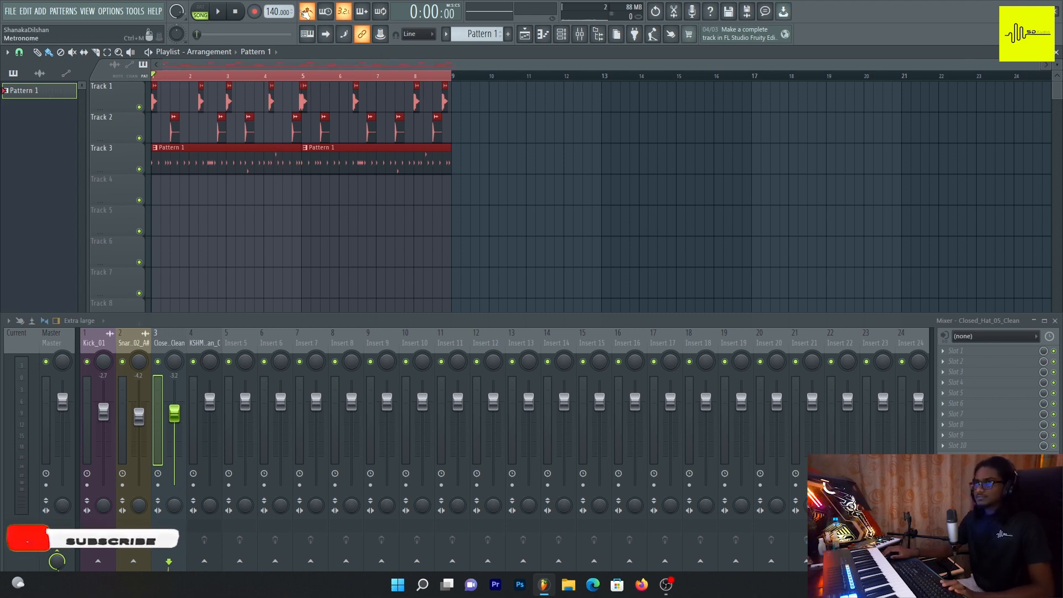
Turn off the metronome and play back the kick, snare and hi-hat arrangement
key("space")
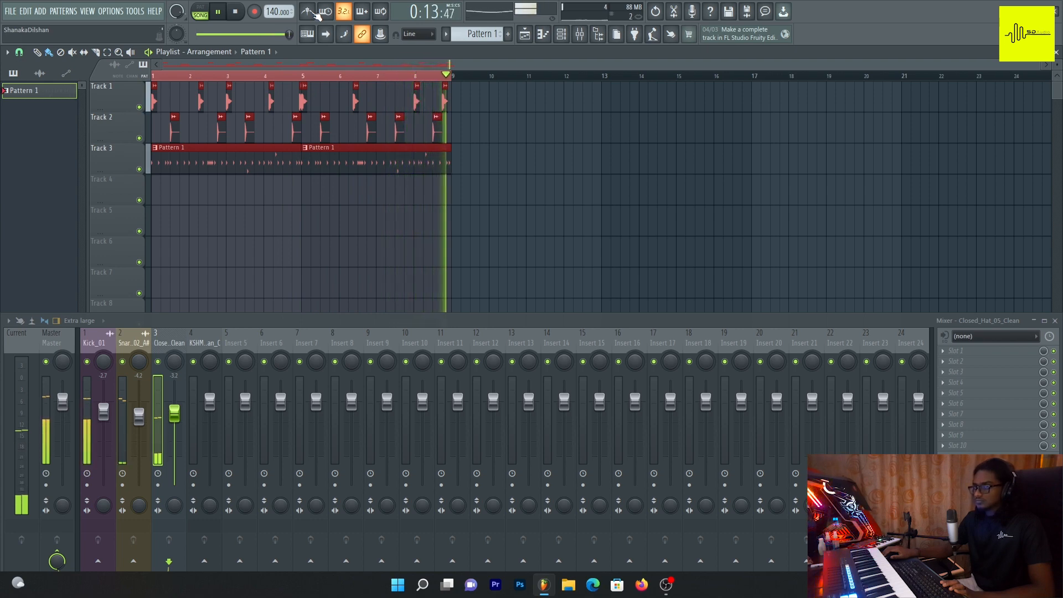
key("space")
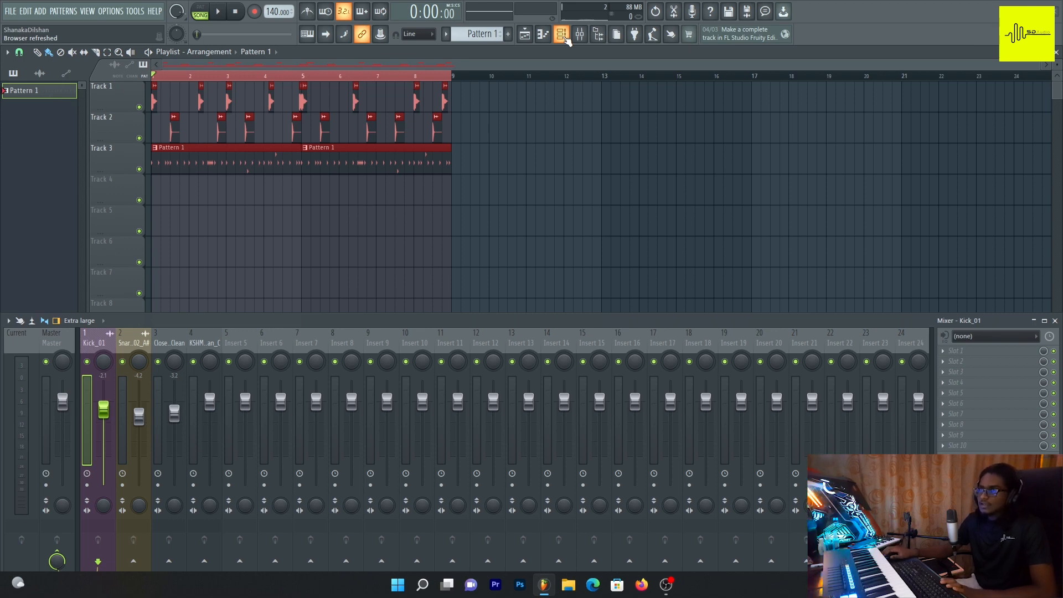
Open the sampler settings of the KSHMR_808_01_Clean_C channel and preview its sample
left_click(565, 39)
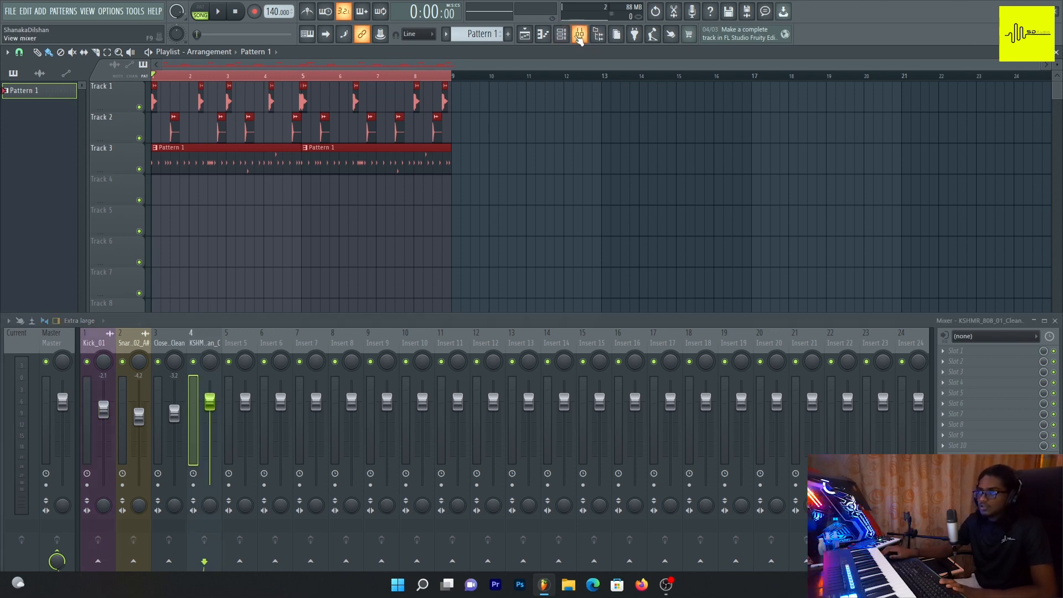
left_click(579, 39)
left_click(107, 244)
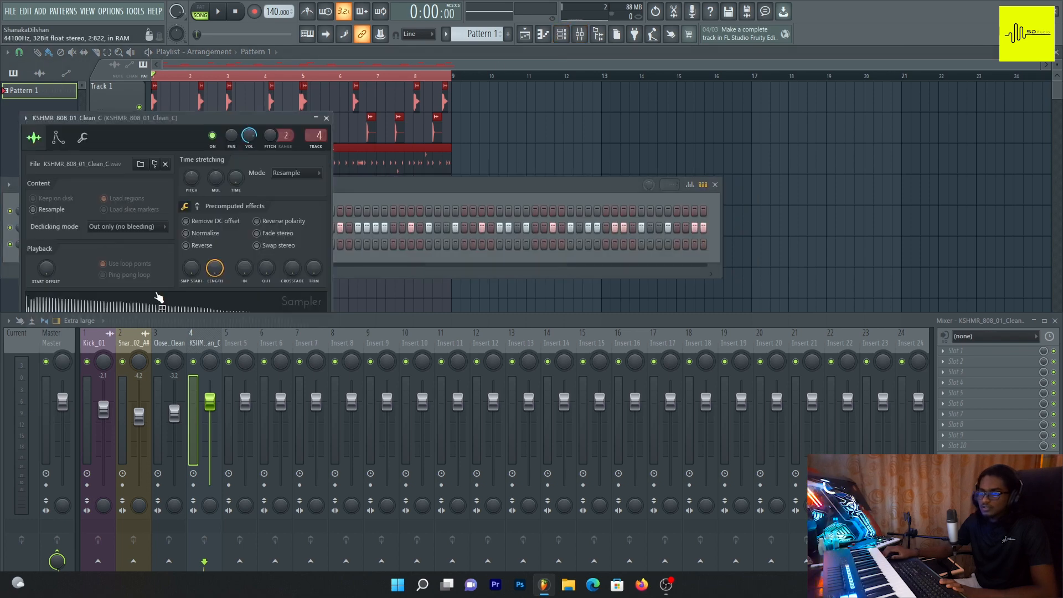
left_click(166, 300)
left_click_drag(210, 117, 282, 91)
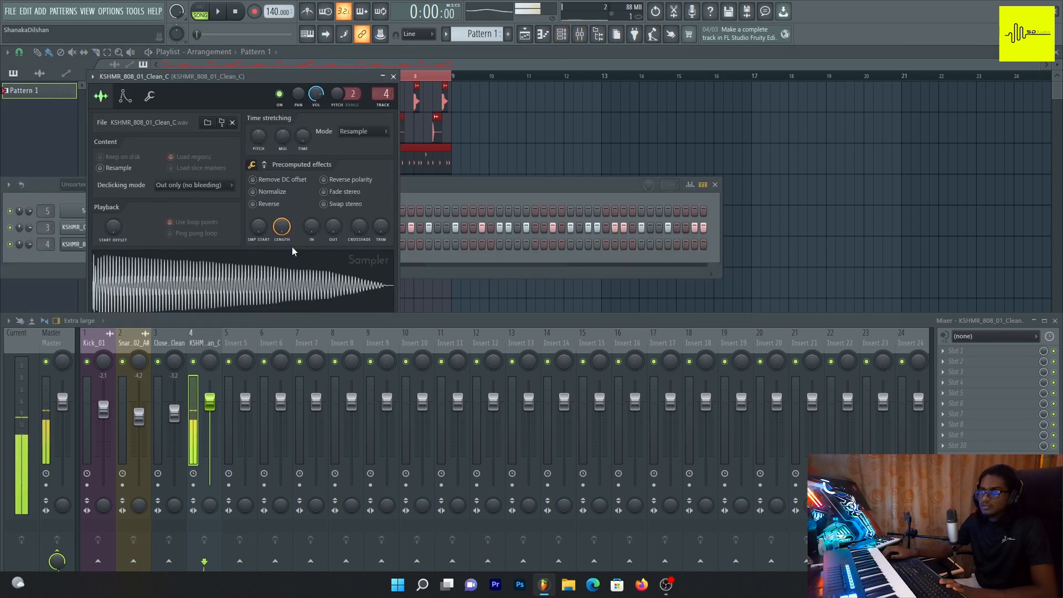
left_click(323, 301)
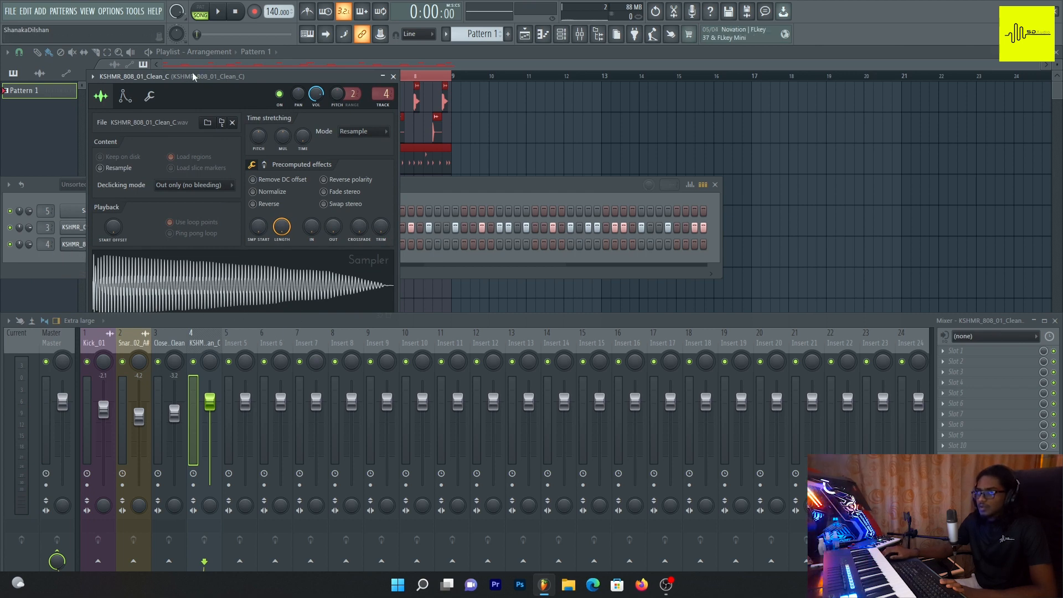
Enable the 808's volume envelope, cut attack, decay, sustain and release to minimum, raise hold, and close the sampler and channel rack
left_click(135, 93)
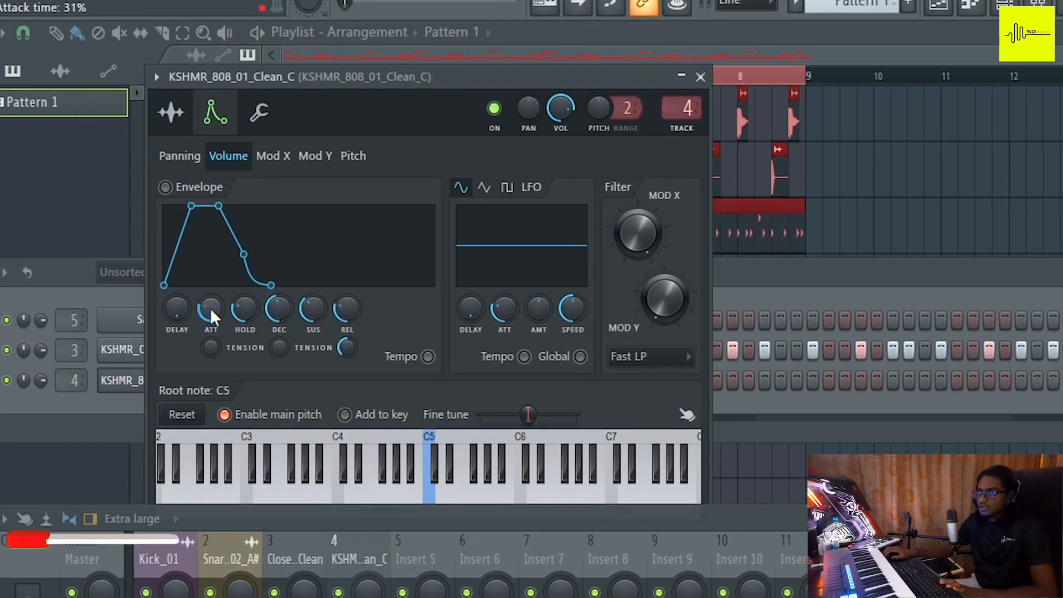
left_click_drag(122, 206, 122, 219)
left_click_drag(244, 308, 312, 327)
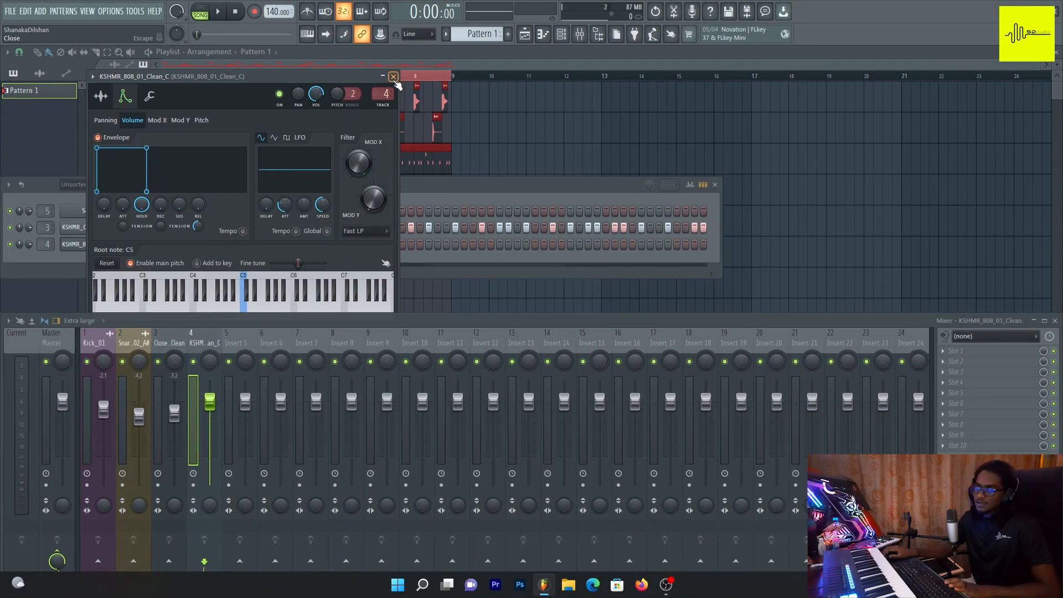
left_click(393, 77)
key("F6")
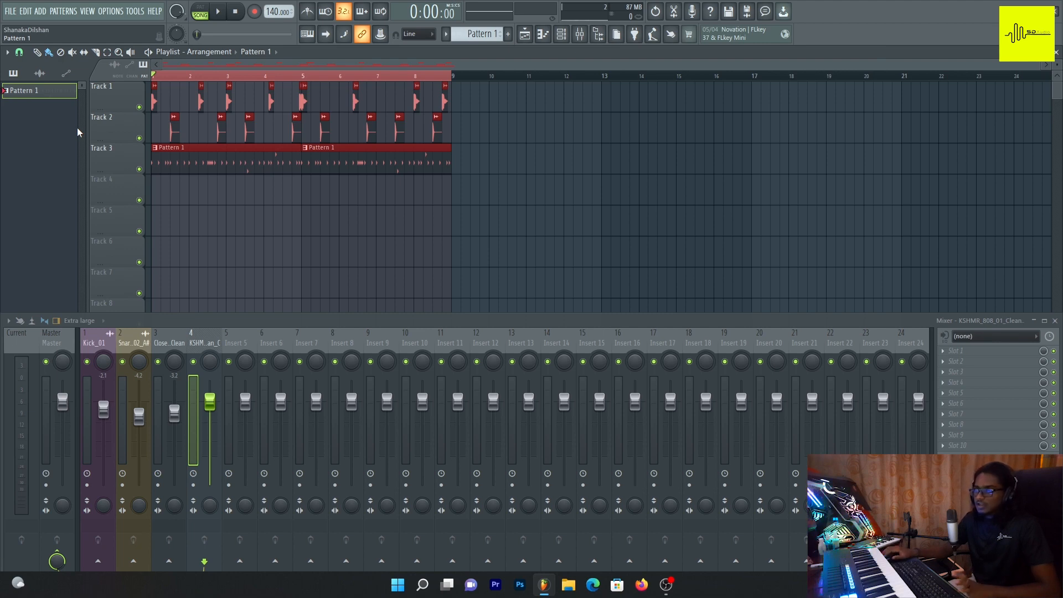
Create Pattern 2 with its default name and record a four-bar 808 bassline into it over the drums
left_click(507, 33)
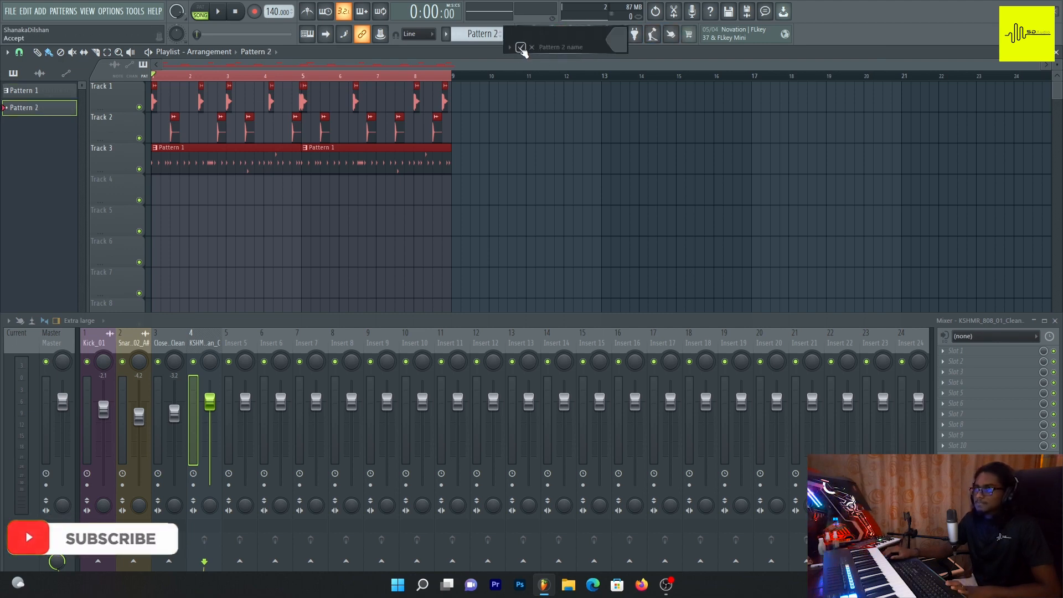
left_click(521, 48)
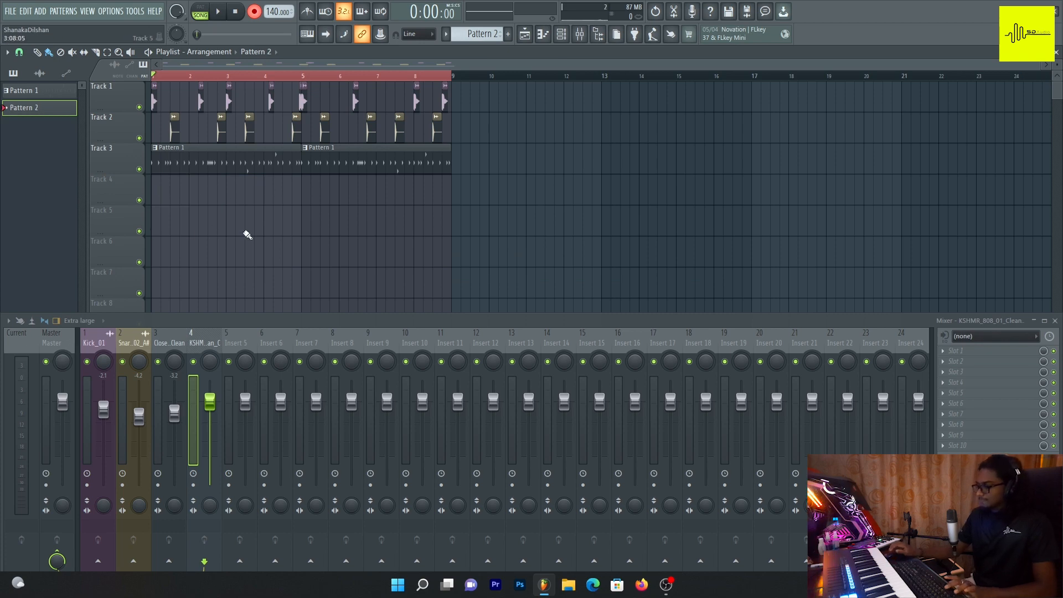
key("space")
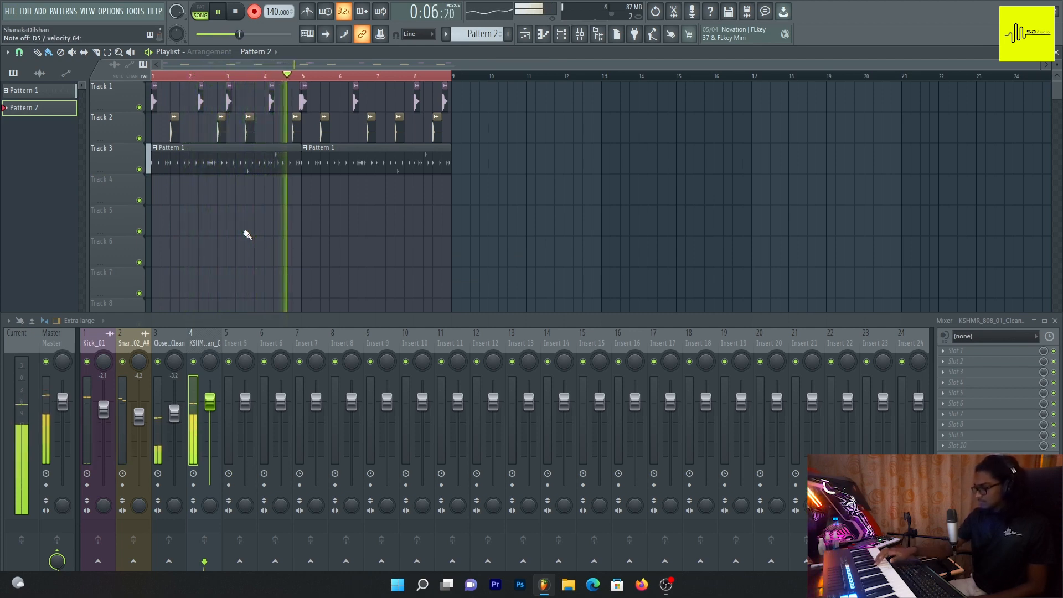
key("space")
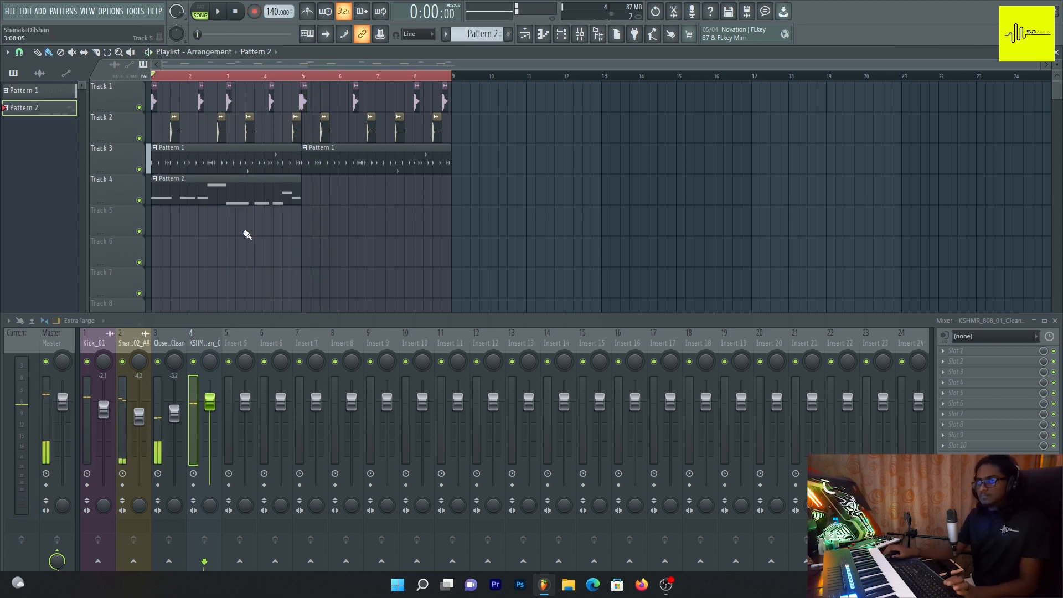
Open the recorded 808 notes in the piano roll, play them, and move the three D5 notes up to E5
double_click(282, 191)
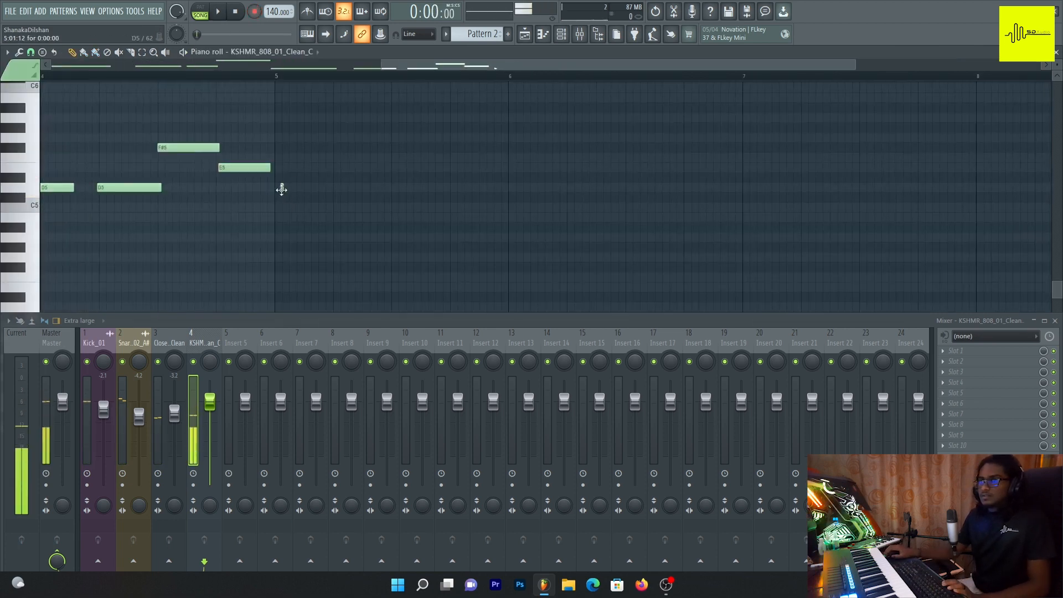
key("space")
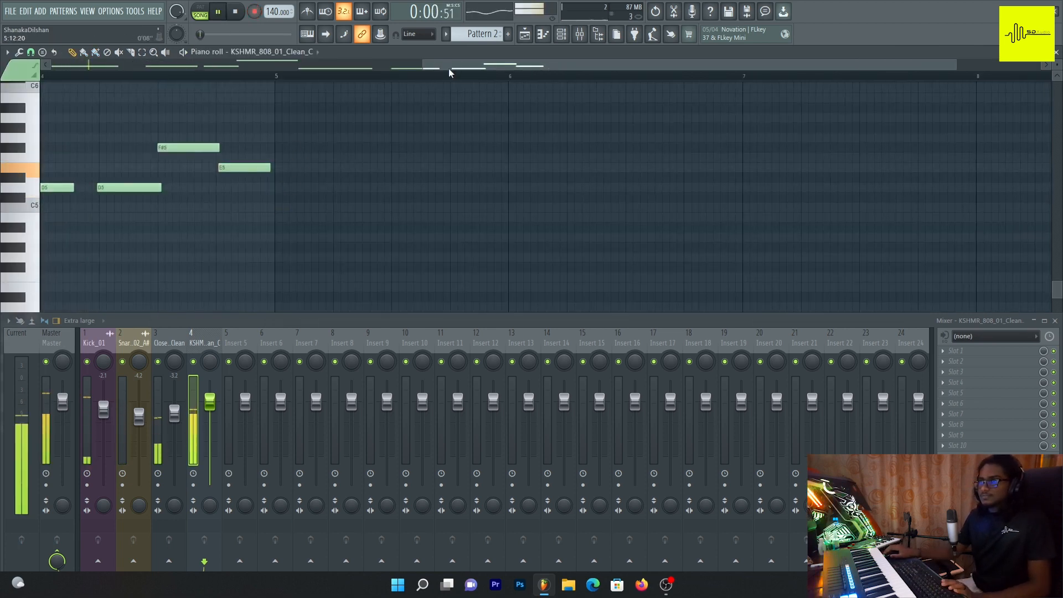
scroll(449, 74, "down", 3)
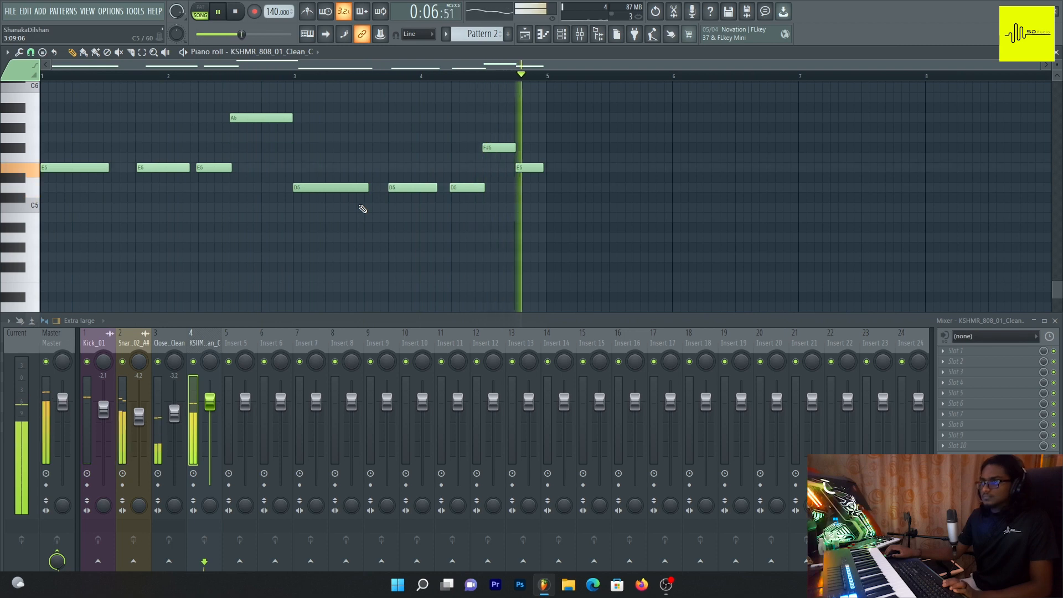
key("space")
left_click_drag(334, 209, 332, 176)
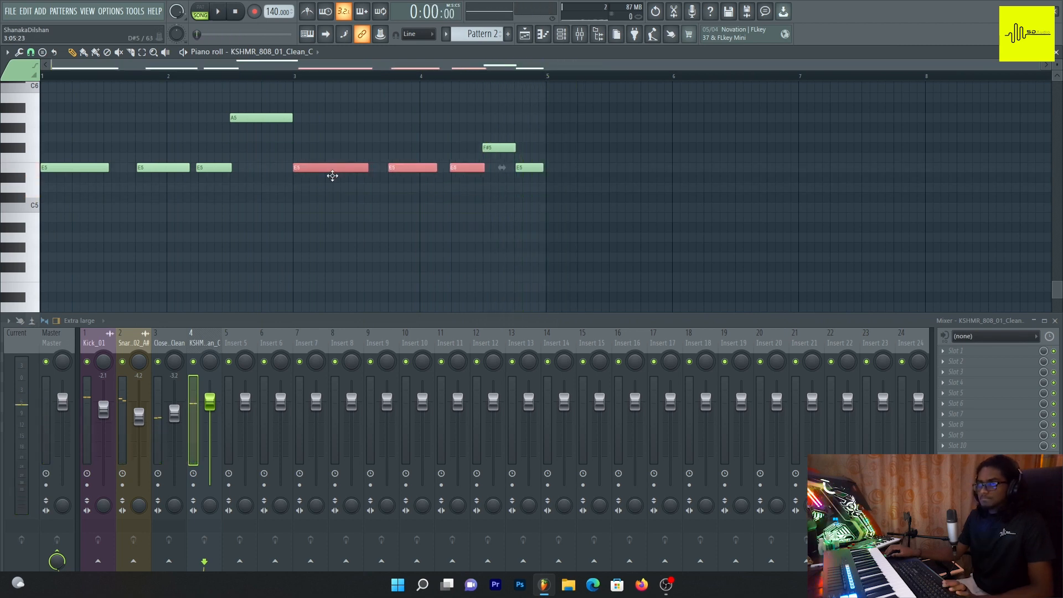
Play back the corrected bassline and place a second Pattern 2 clip at bar 5 of Track 4
key("space")
scroll(338, 180, "up", 2)
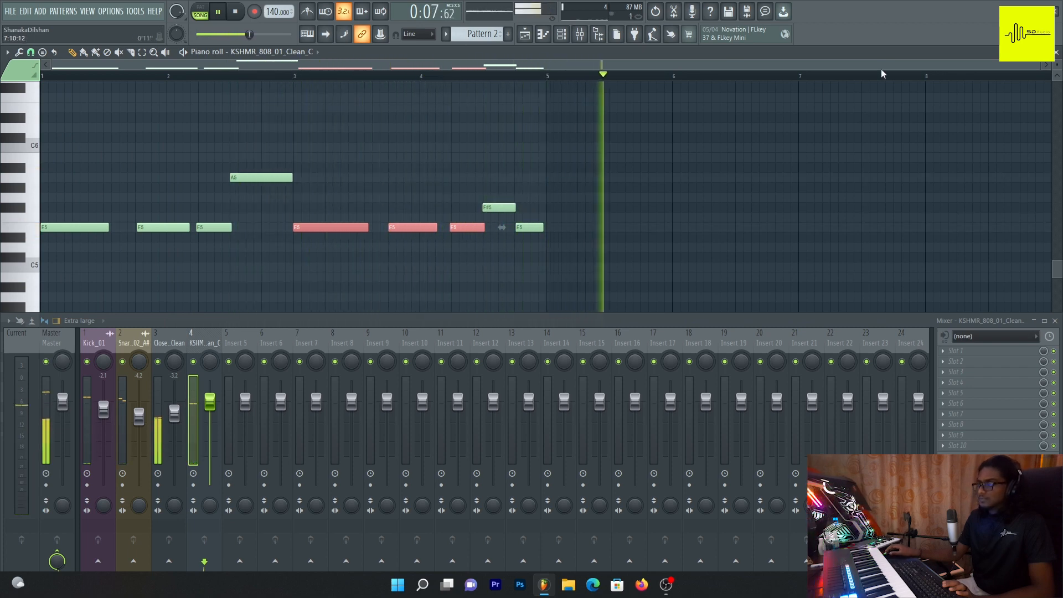
key("space")
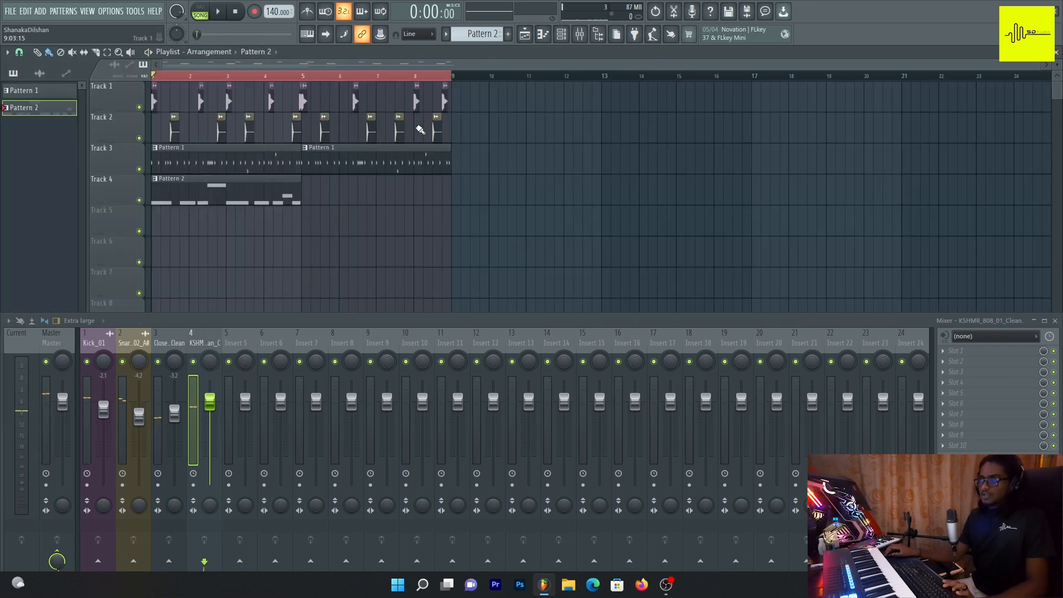
left_click(308, 193)
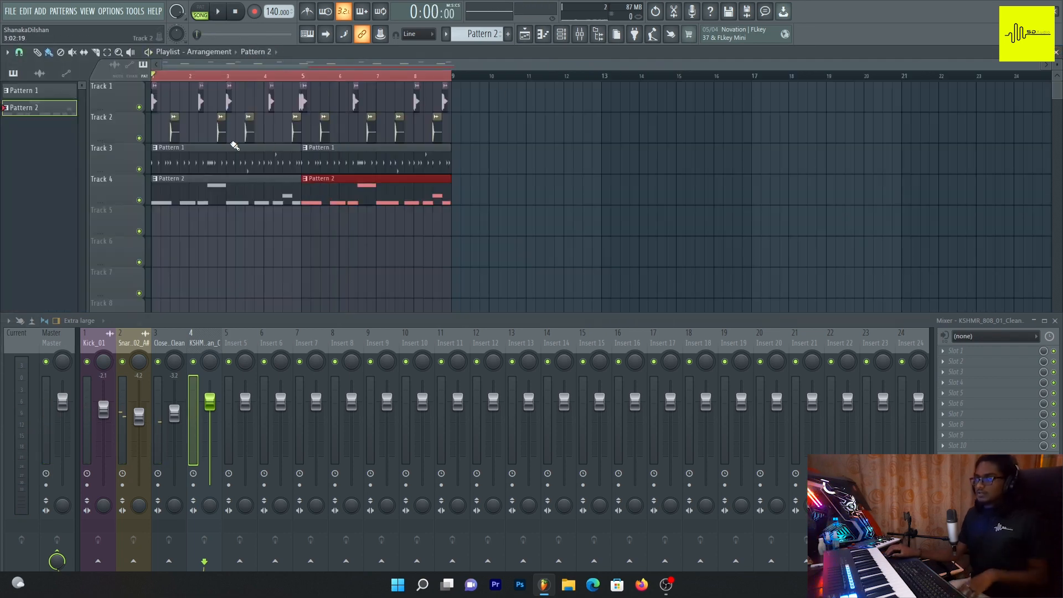
Reopen Pattern 2's 808 notes in the piano roll from bar 1 and hide the mixer
double_click(215, 188)
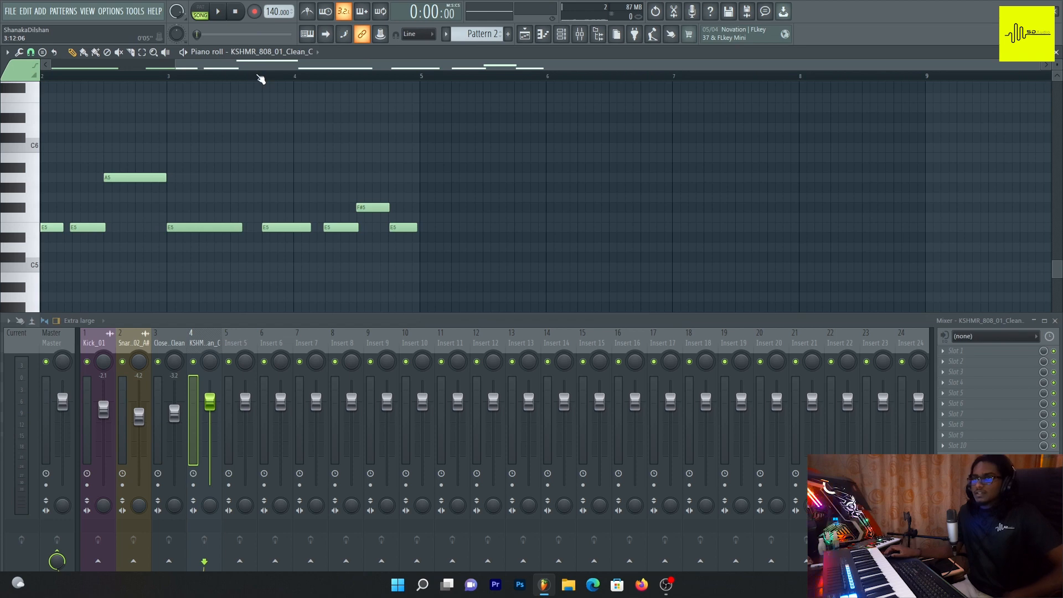
scroll(261, 81, "left", 2)
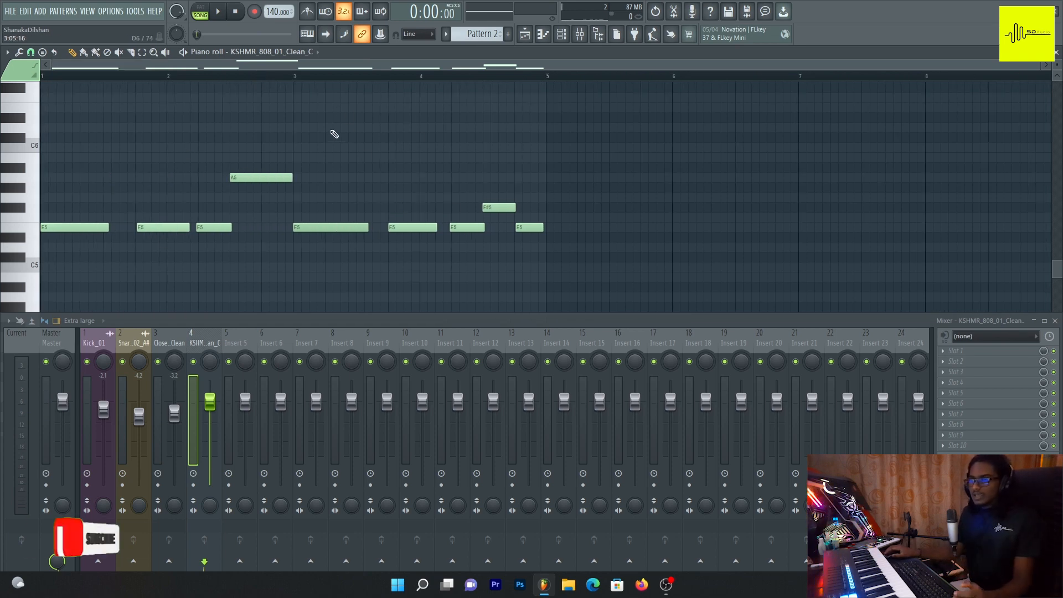
key("F9")
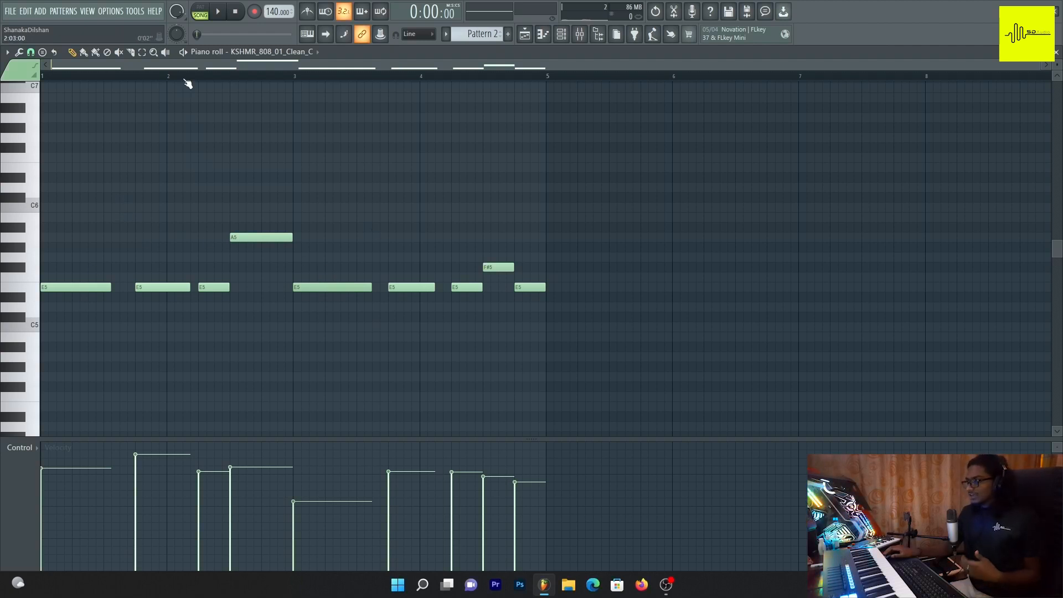
scroll(166, 164, "up", 3)
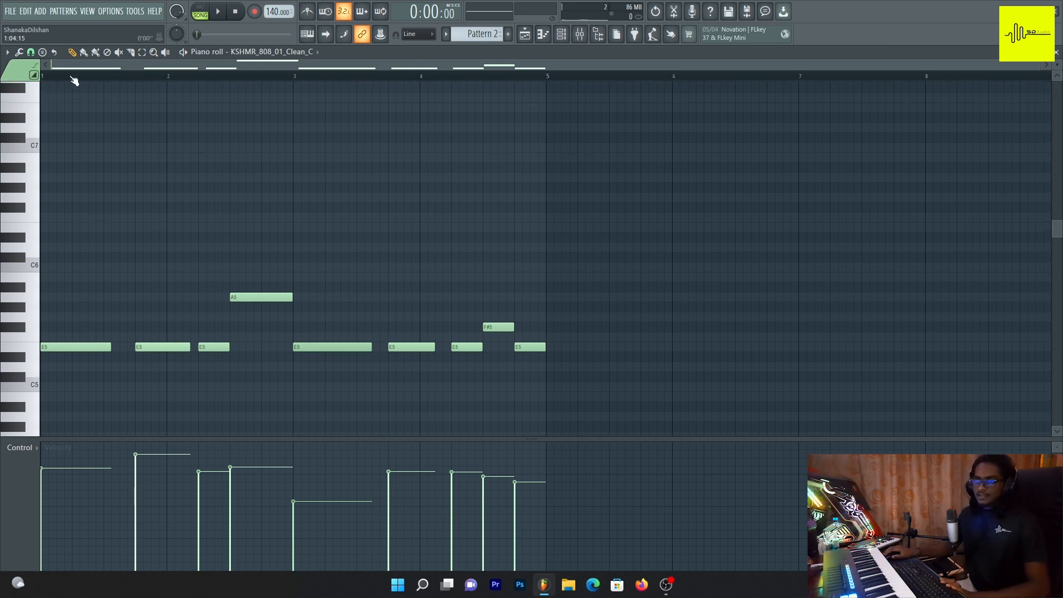
scroll(173, 259, "down", 3)
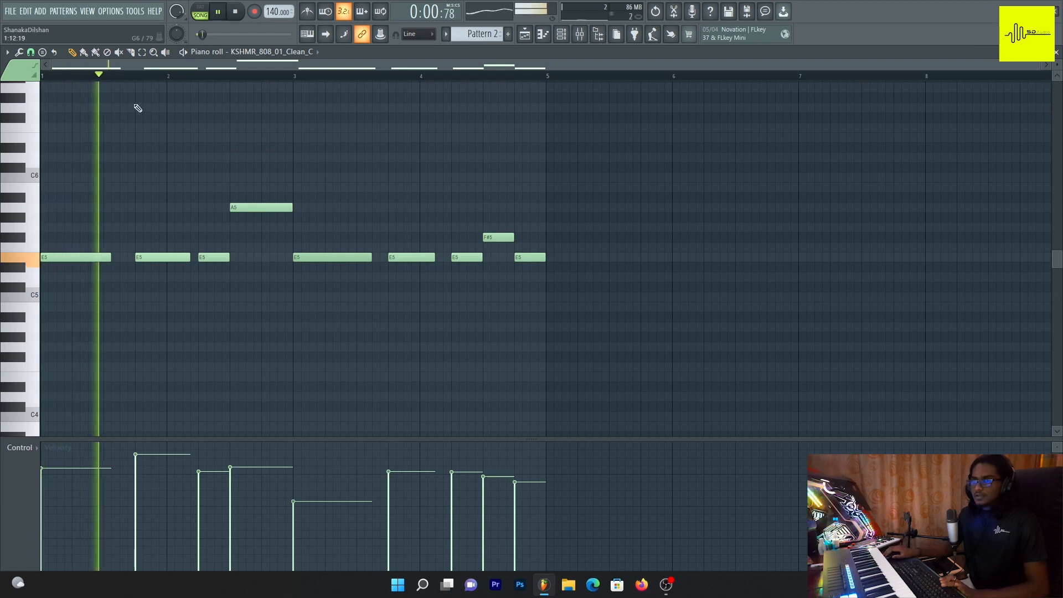
scroll(157, 142, "up", 3)
scroll(147, 256, "up", 3)
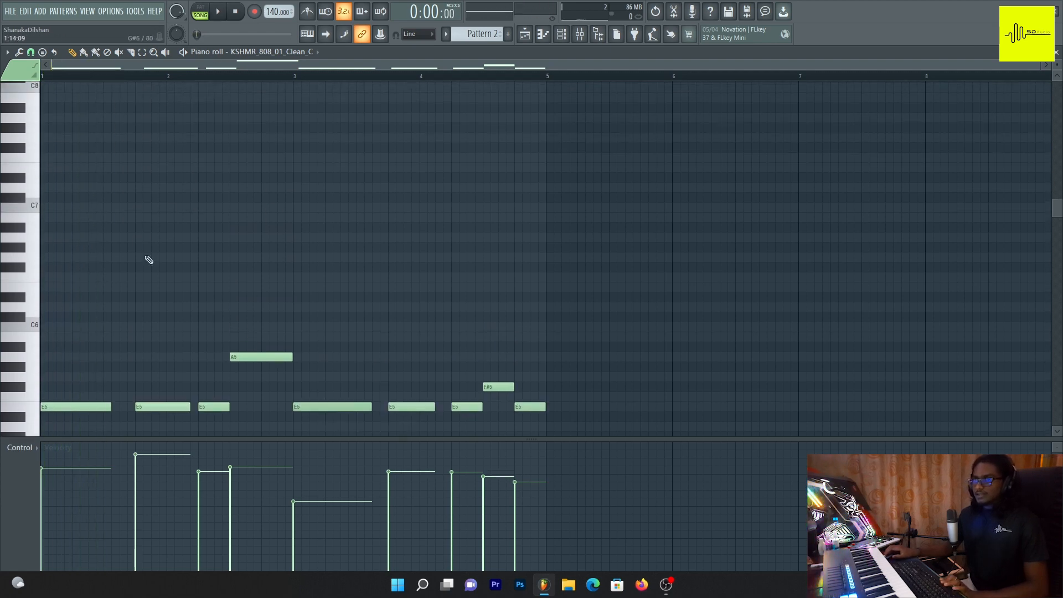
scroll(129, 141, "down", 3)
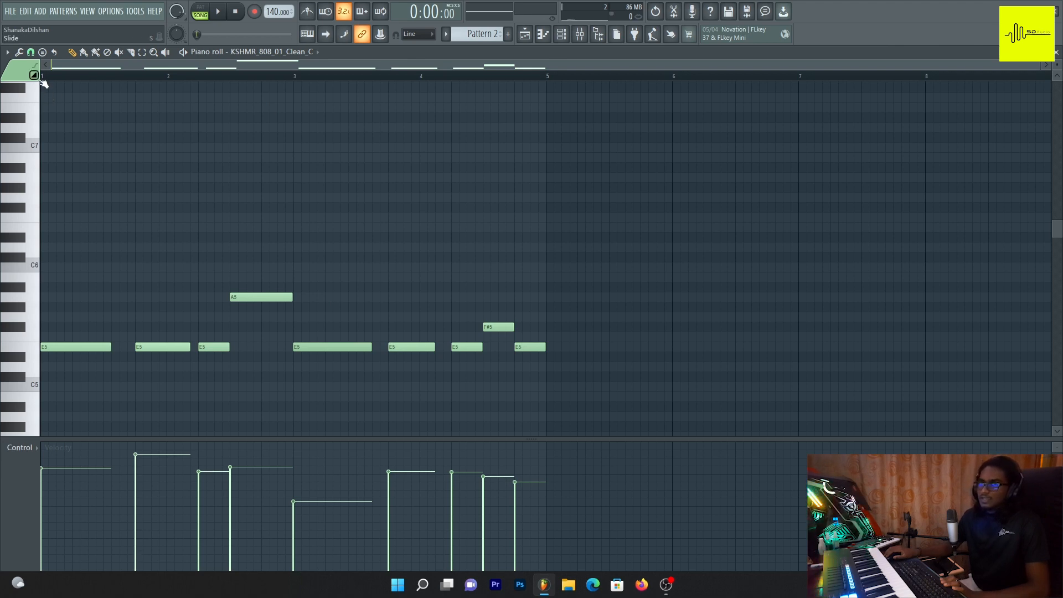
left_click(120, 247)
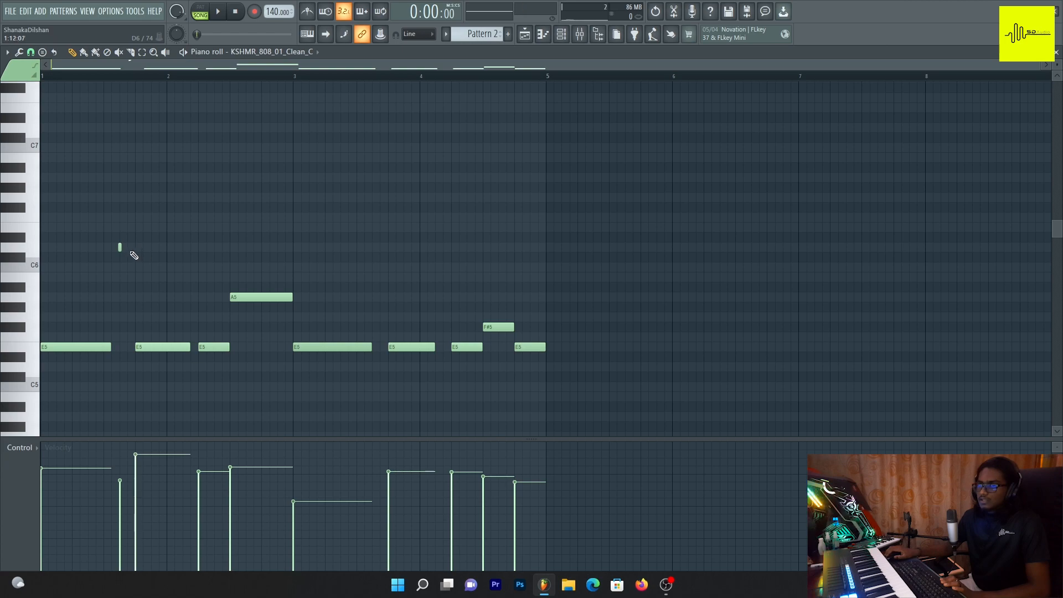
right_click(120, 247)
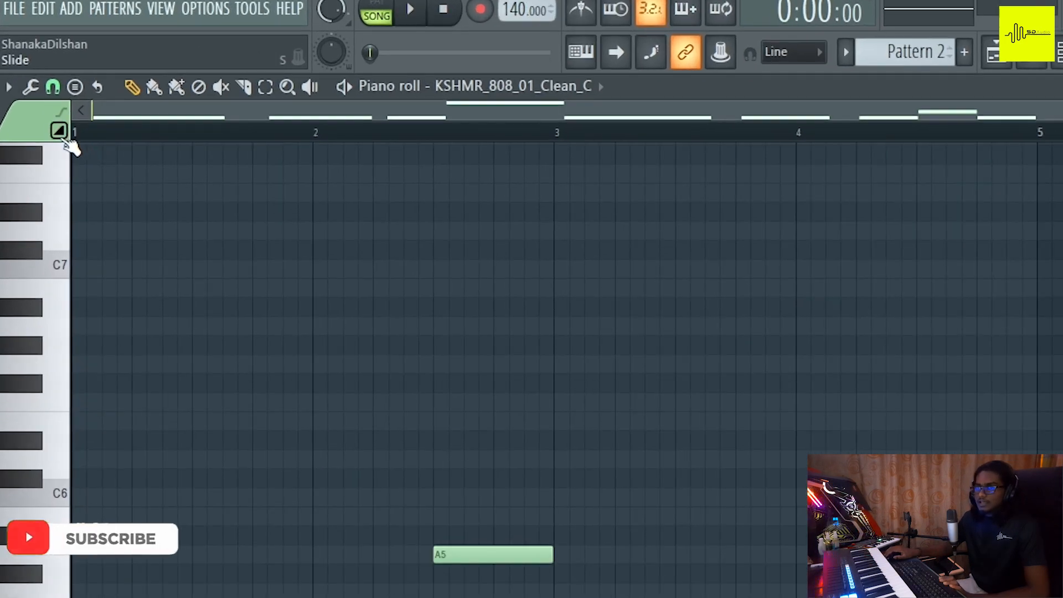
scroll(127, 134, "up", 4)
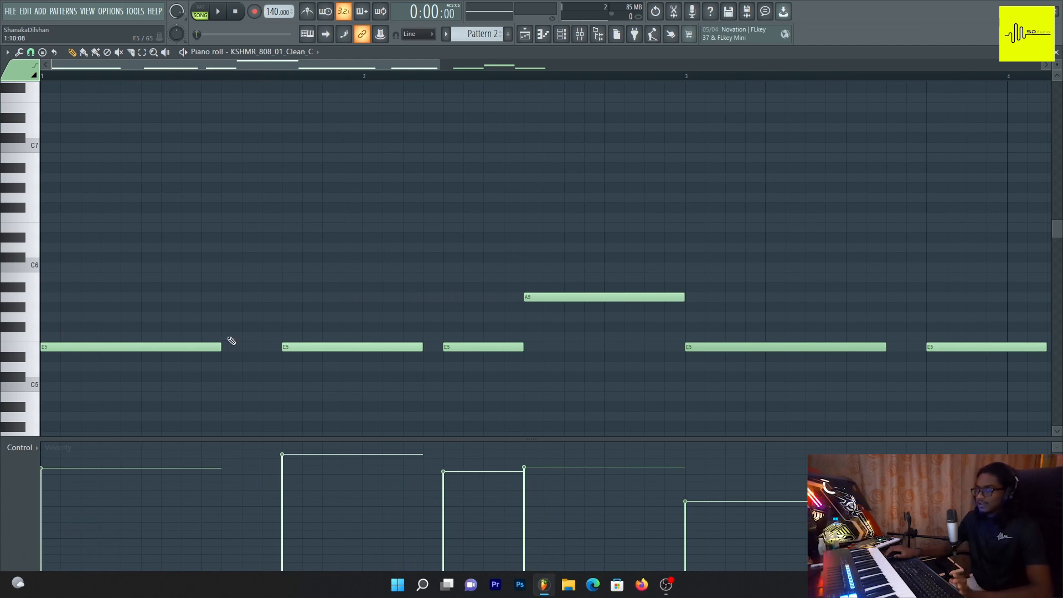
scroll(196, 75, "down", 3)
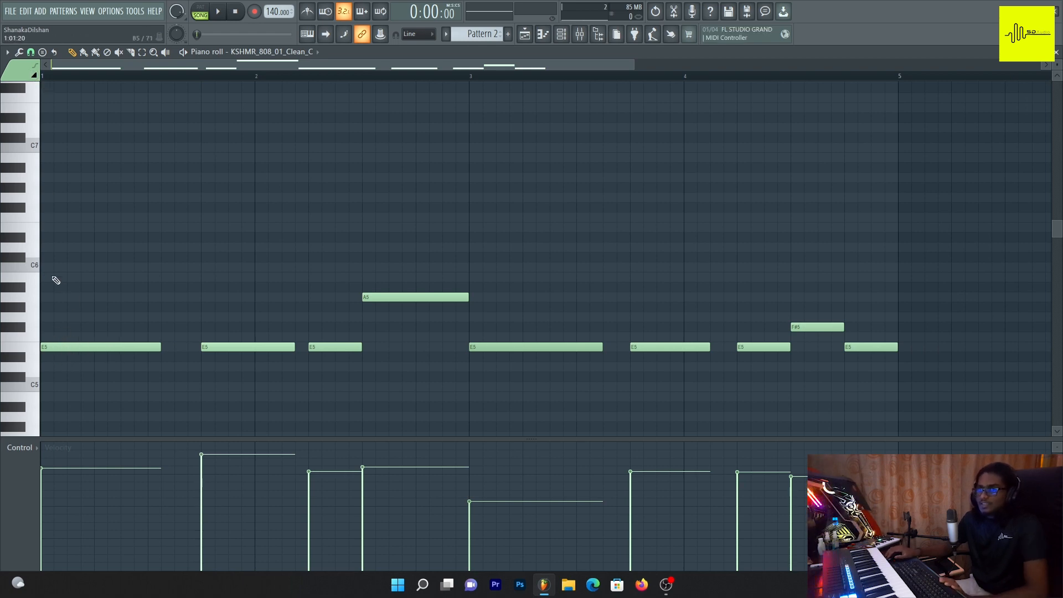
left_click(86, 268)
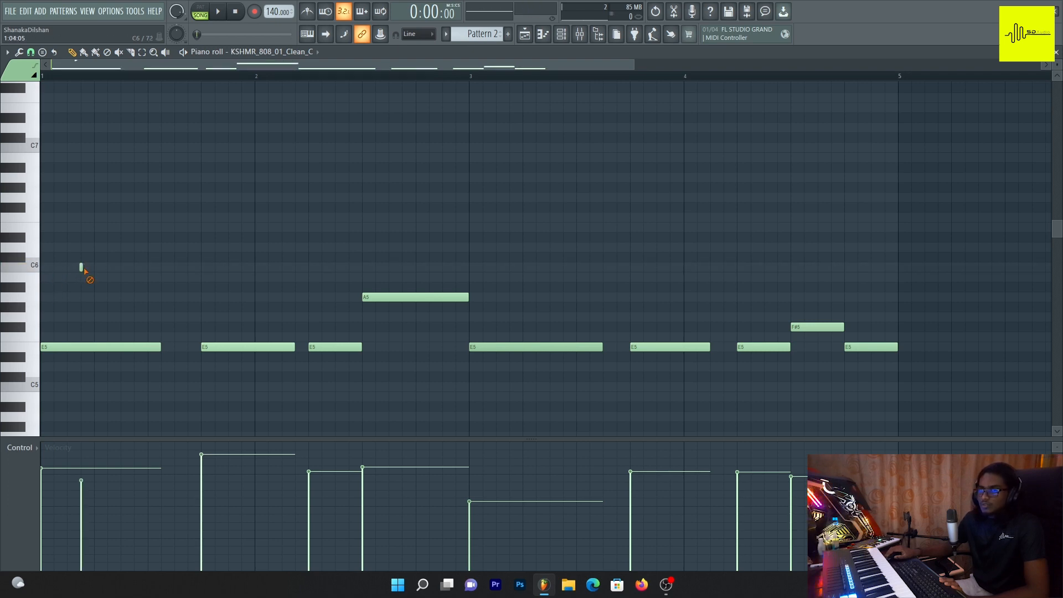
right_click(82, 268)
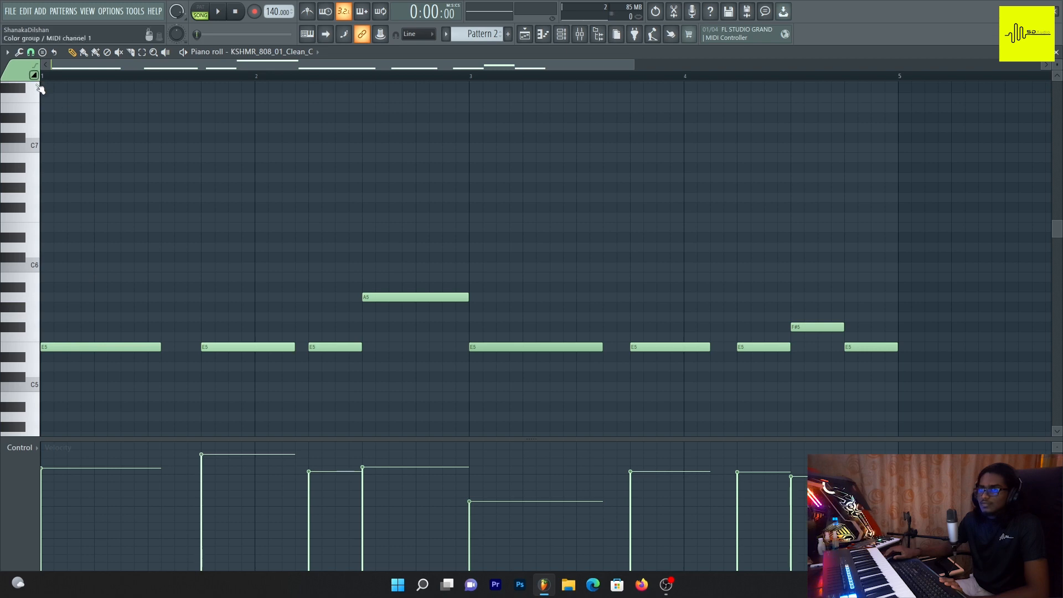
Add a one-step slide note above the first E5 note at step 5 of bar 1 and set its pitch to C6
scroll(91, 99, "up", 2, "ctrl")
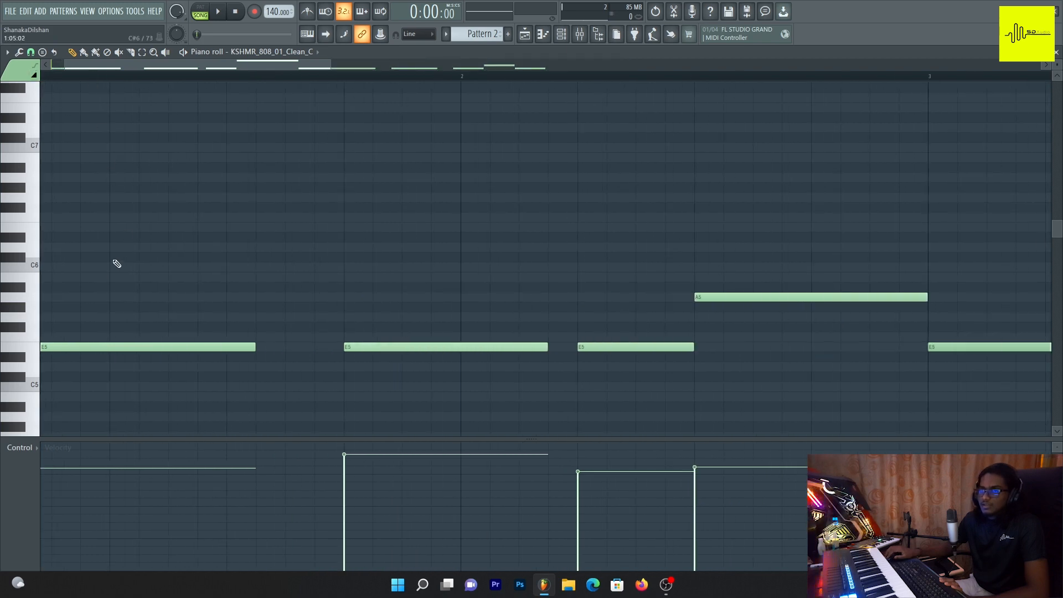
left_click(114, 260)
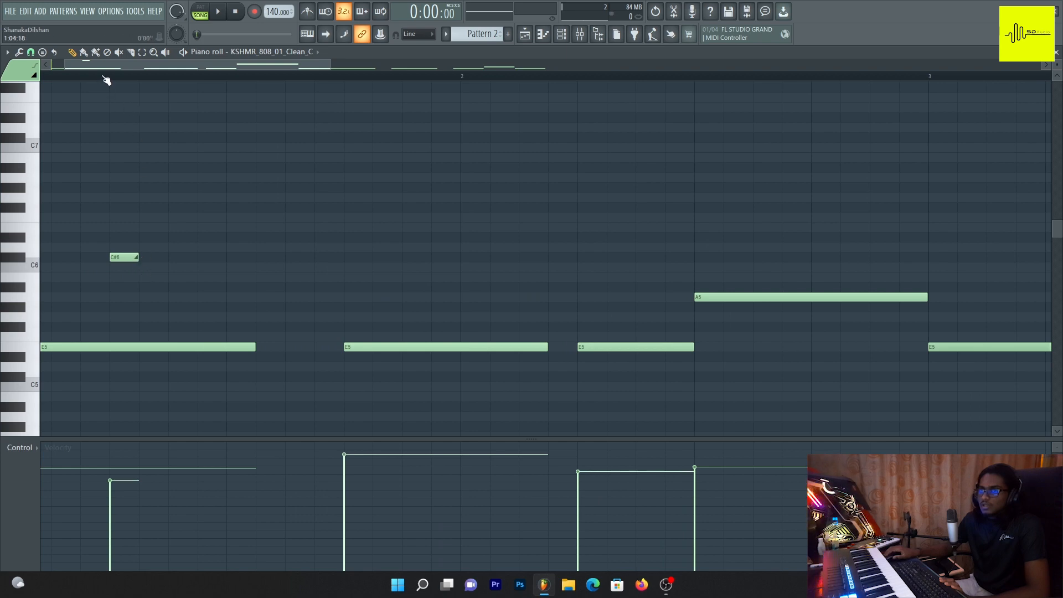
scroll(109, 82, "up", 2, "ctrl")
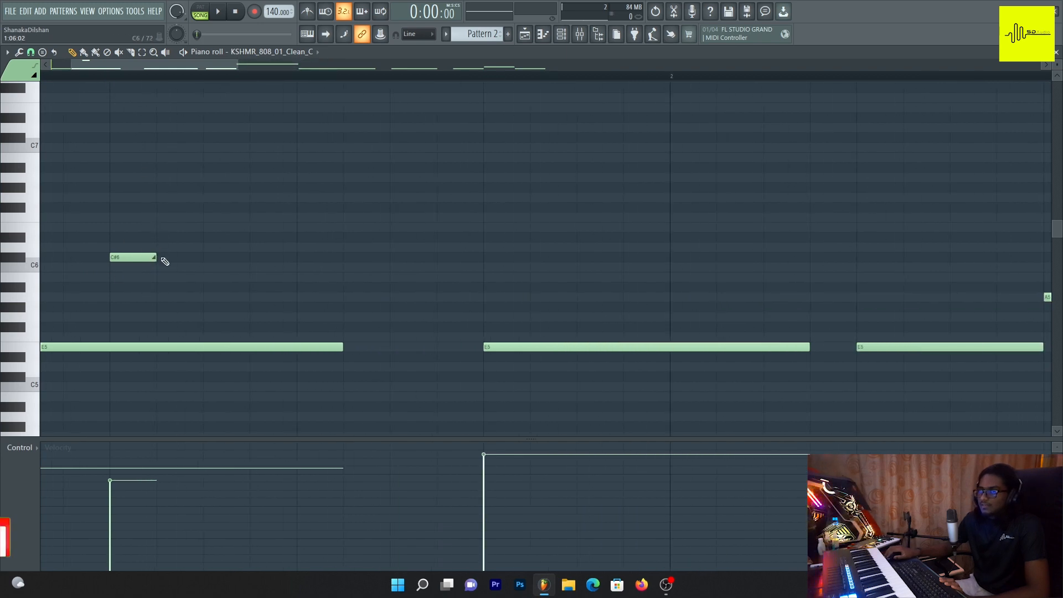
left_click_drag(117, 258, 117, 267)
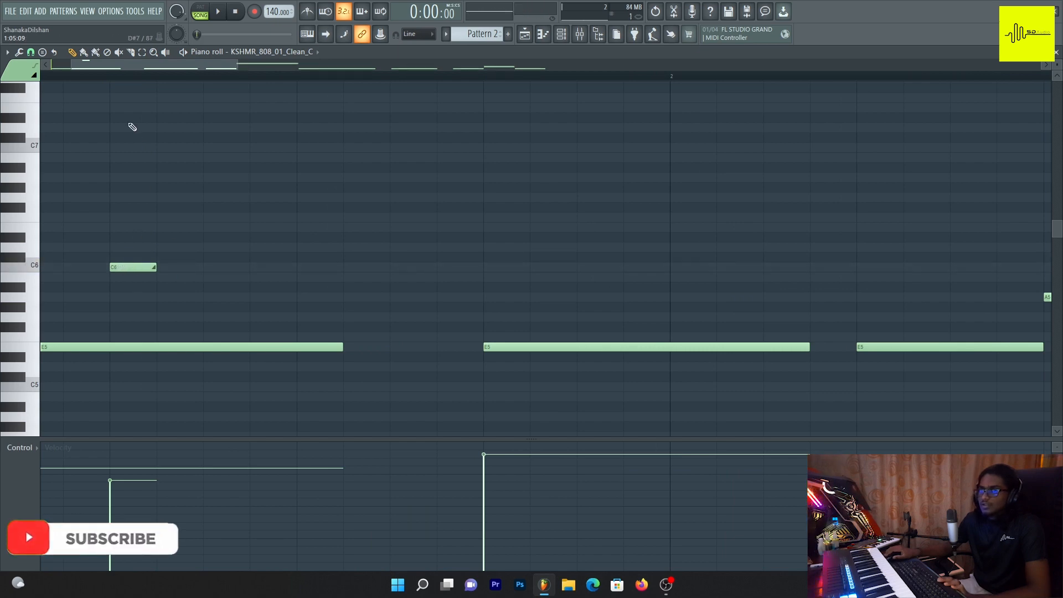
Play back the start of the bassline several times to hear the C6 slide against the first E5 note
scroll(114, 85, "down", 3, "ctrl")
key("space")
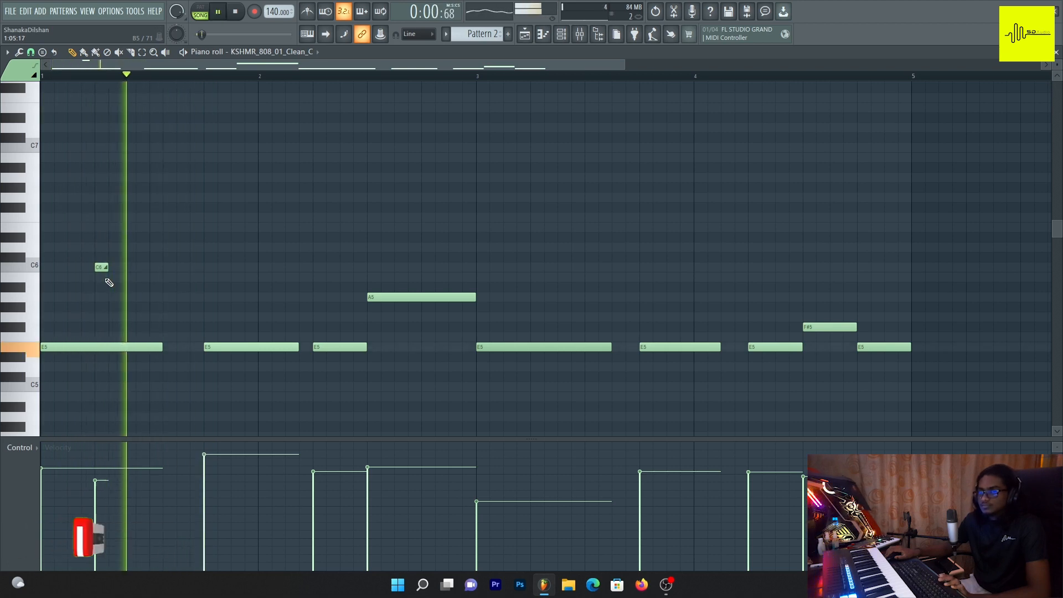
key("space")
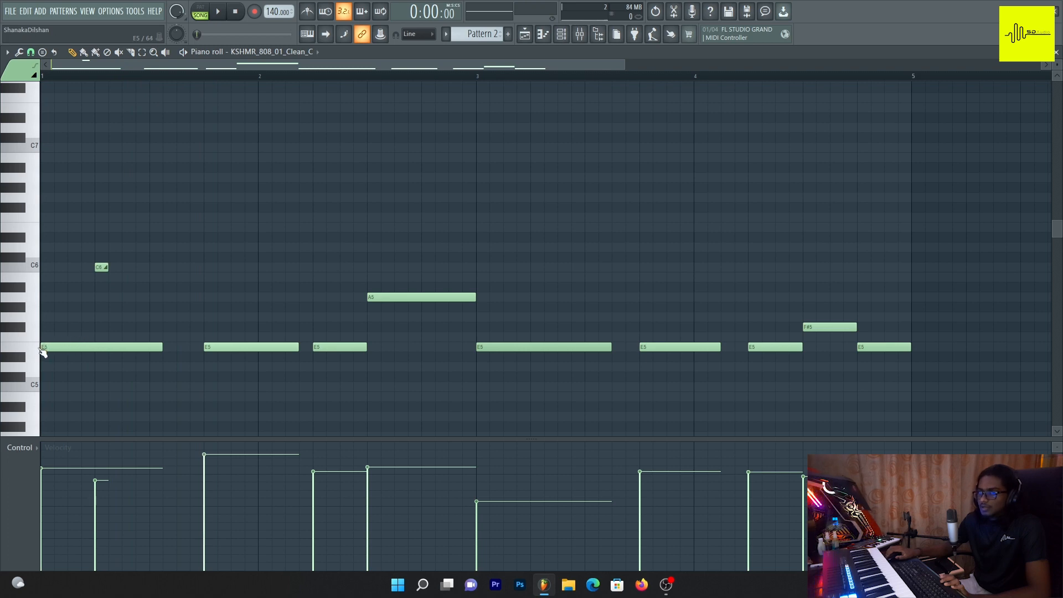
key("space")
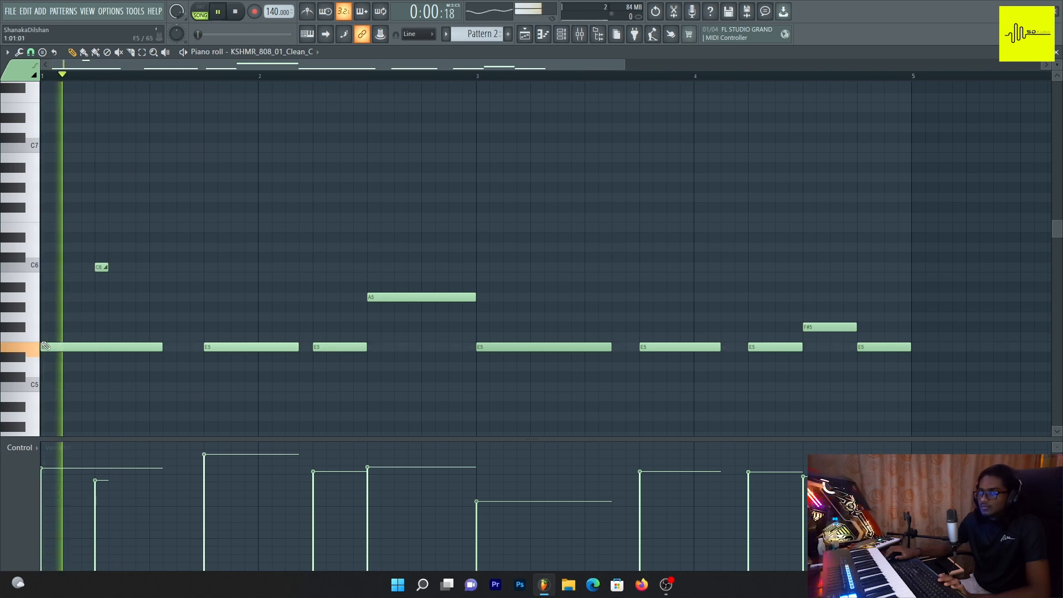
key("space")
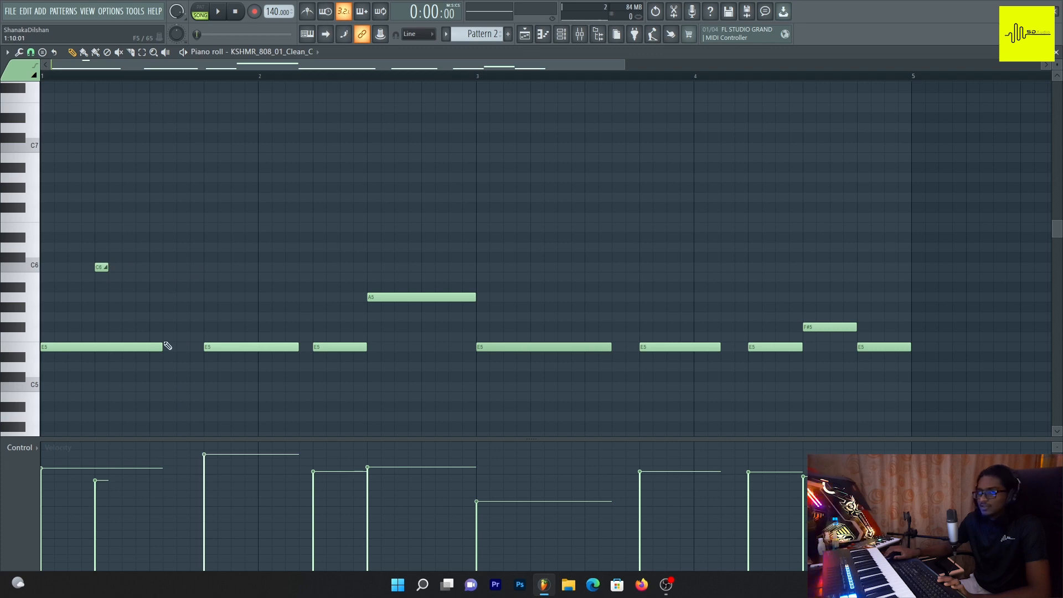
key("space")
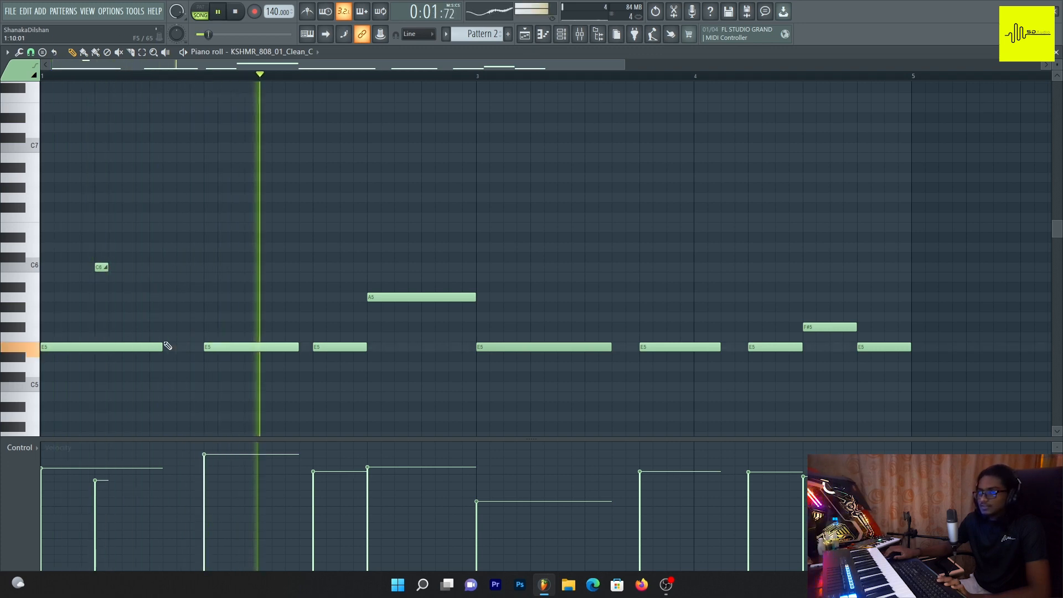
key("space")
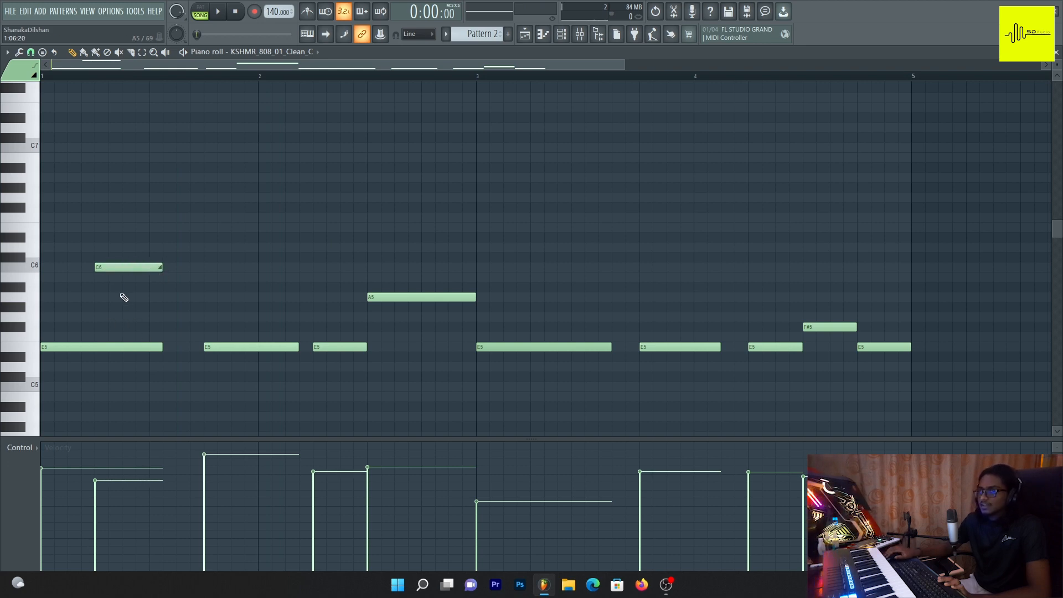
Stretch the C6 slide note over the full length of the first E5 note and play back the longer slide
key("space")
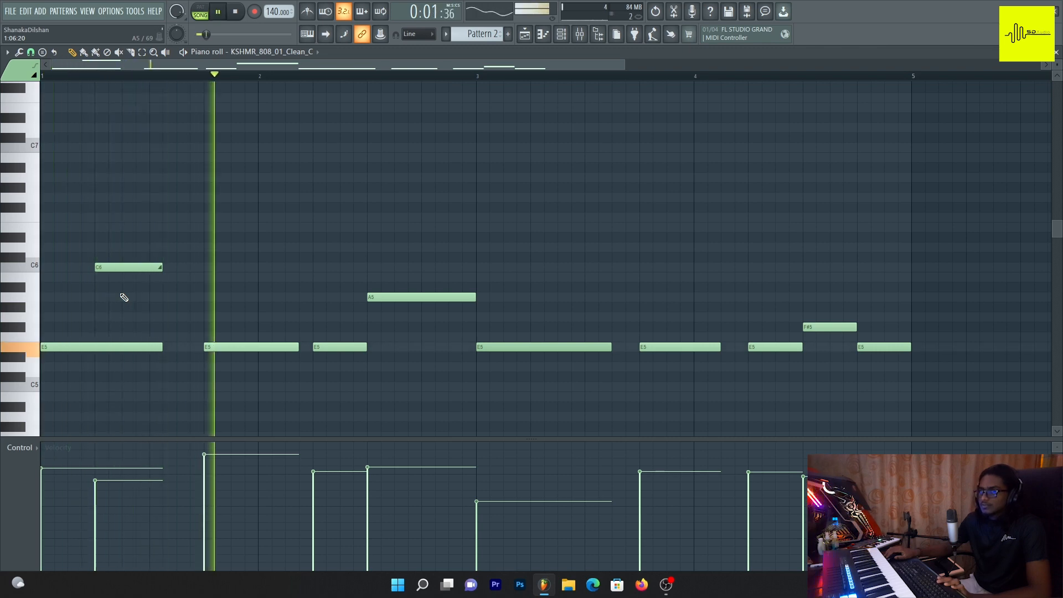
key("space")
left_click_drag(99, 266, 44, 267)
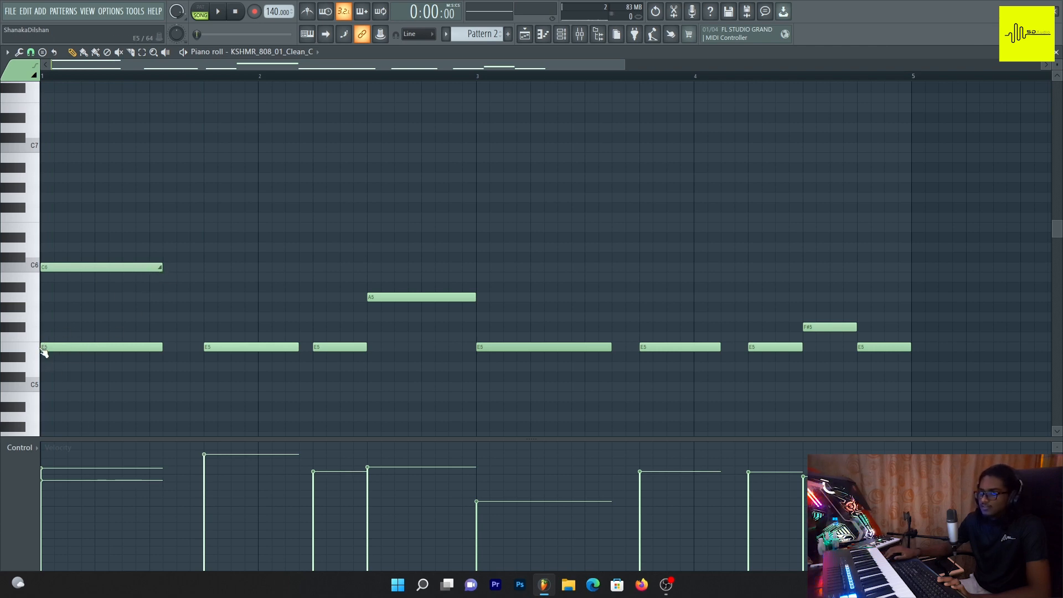
key("space")
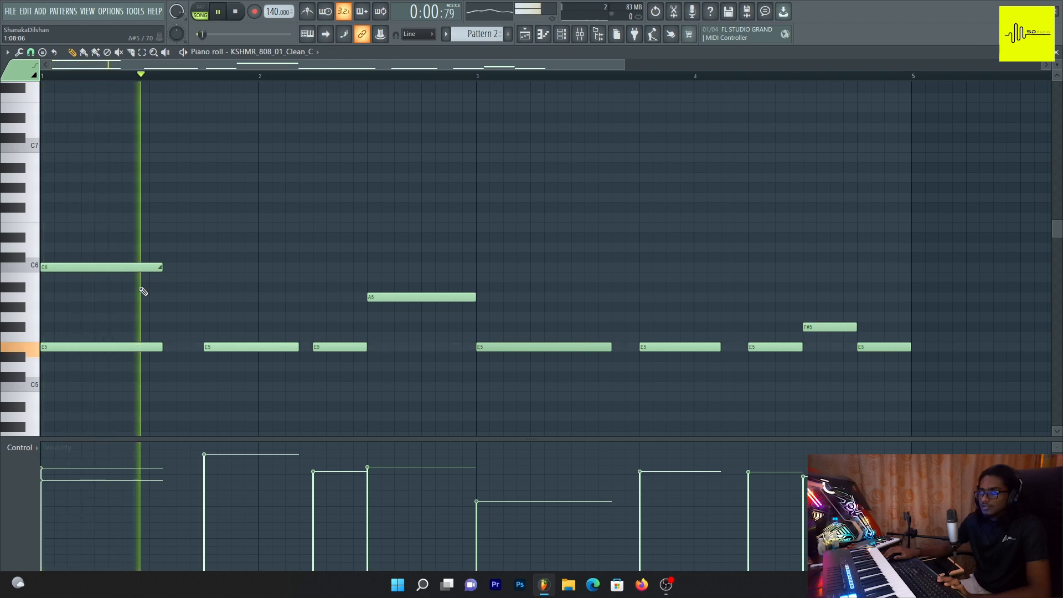
key("space")
key("space")
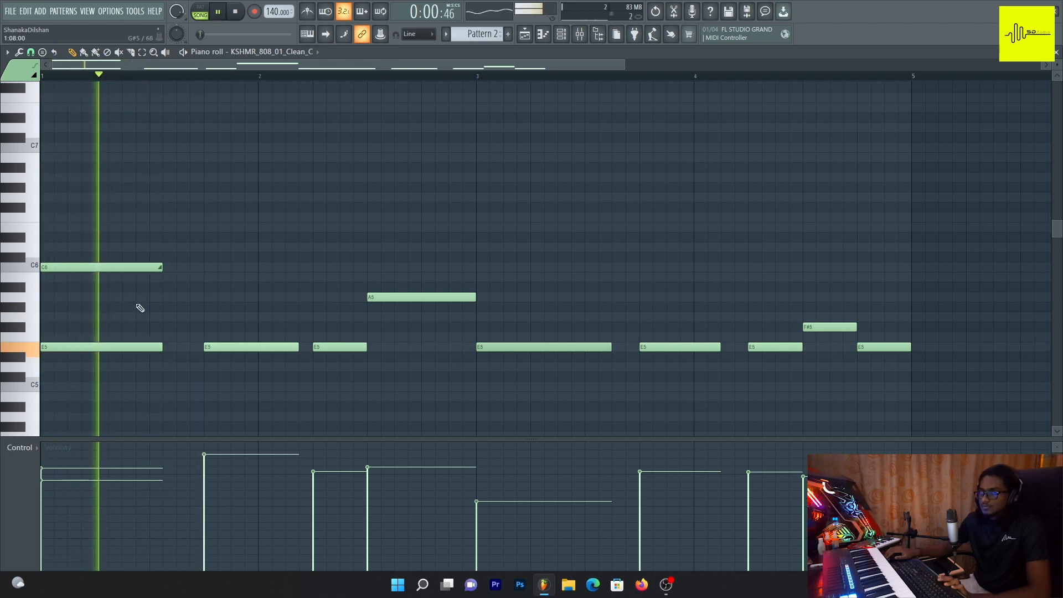
key("space")
key("space")
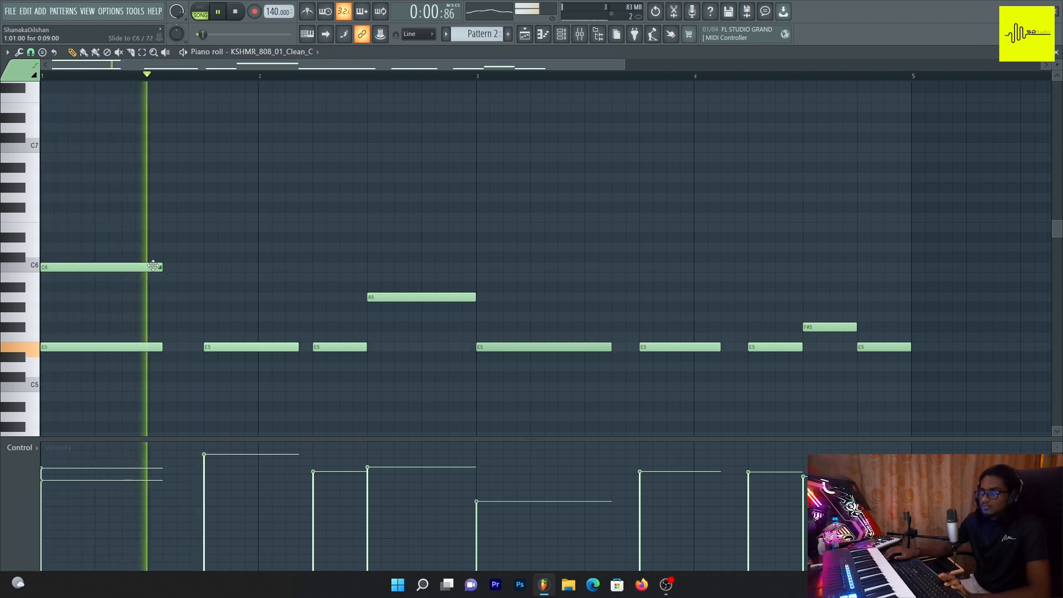
key("space")
Move the C6 slide note to step 5 of bar 1, shorten it to four steps, and play it back
left_click_drag(63, 268, 117, 272)
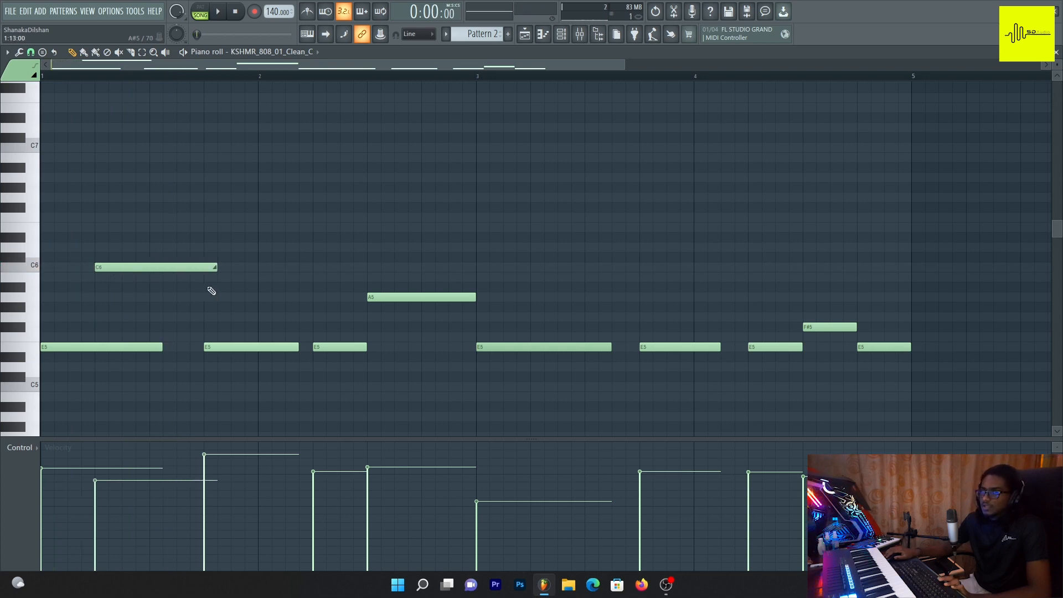
left_click_drag(216, 267, 145, 275)
key("space")
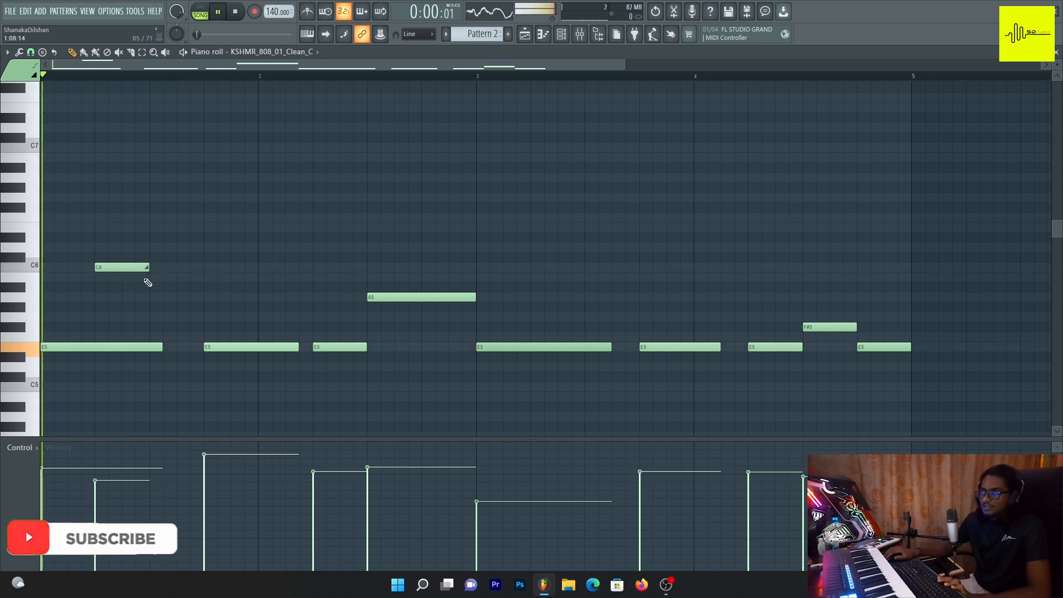
key("space")
key("space")
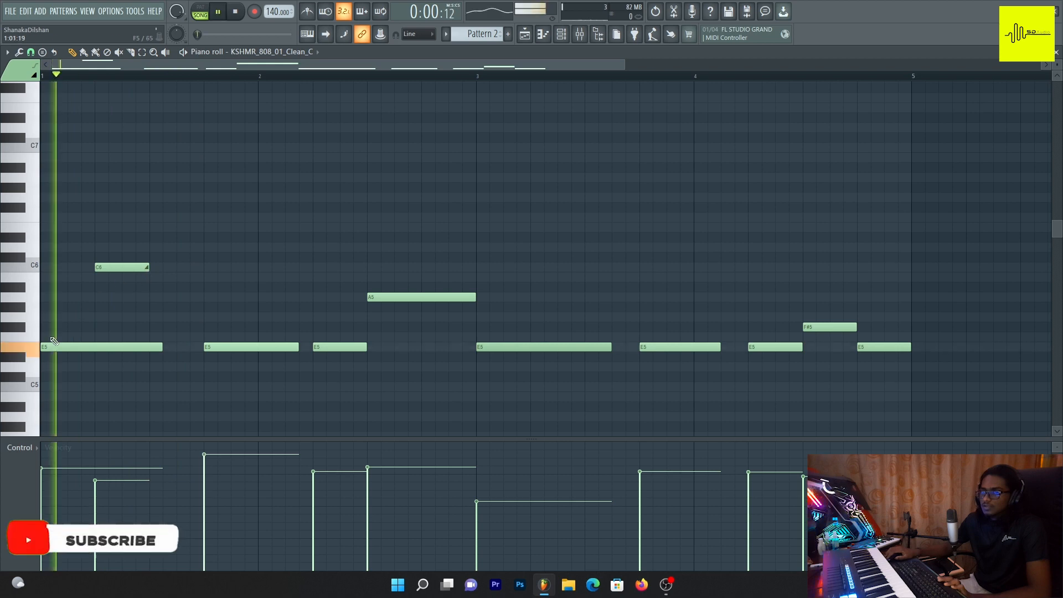
key("space")
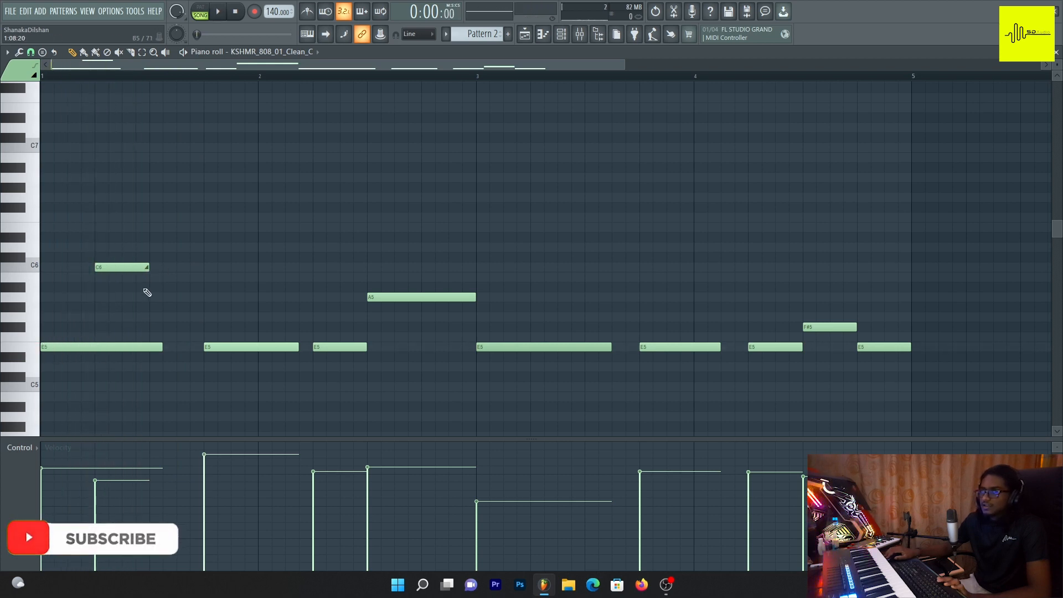
key("space")
key("space")
Shorten the C6 slide note to one step and play back the faster slide
left_click_drag(146, 269, 108, 269)
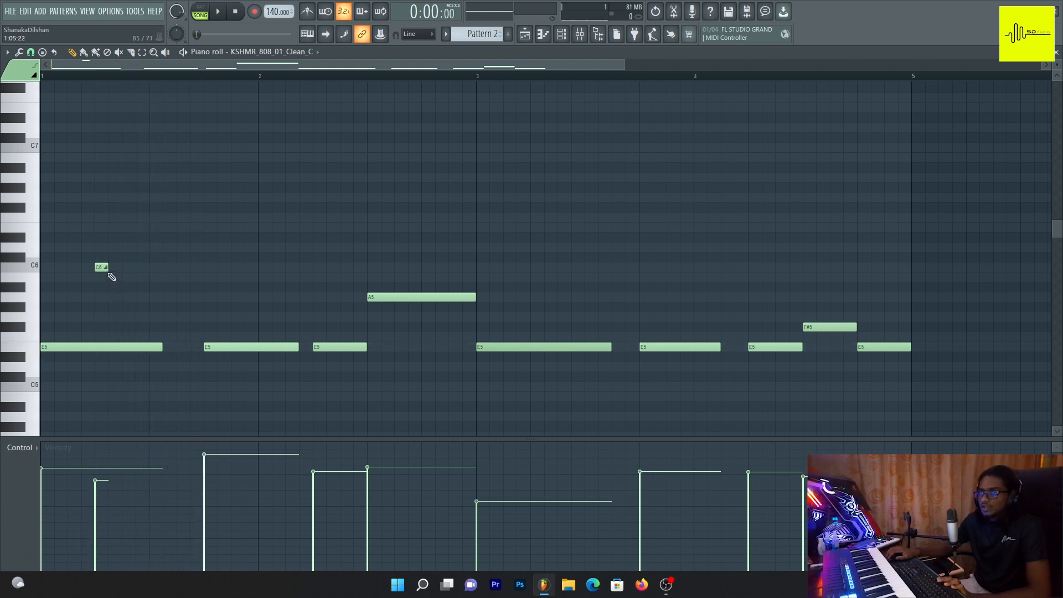
key("space")
key("space")
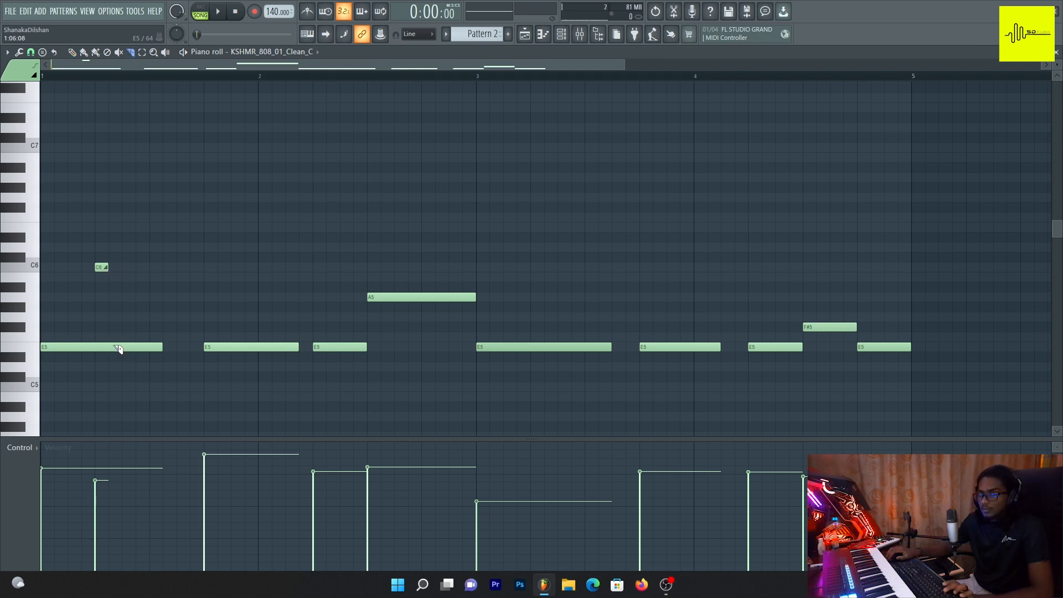
Slice the first E5 note at step 6 of bar 1, where the slide note ends, and play it back
left_click_drag(116, 344, 114, 361)
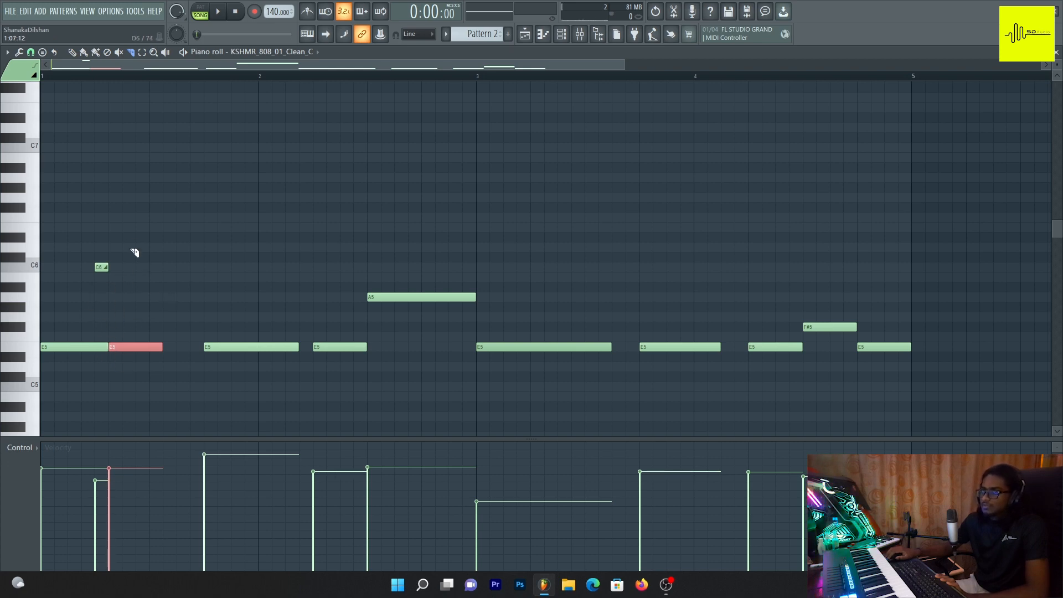
key("space")
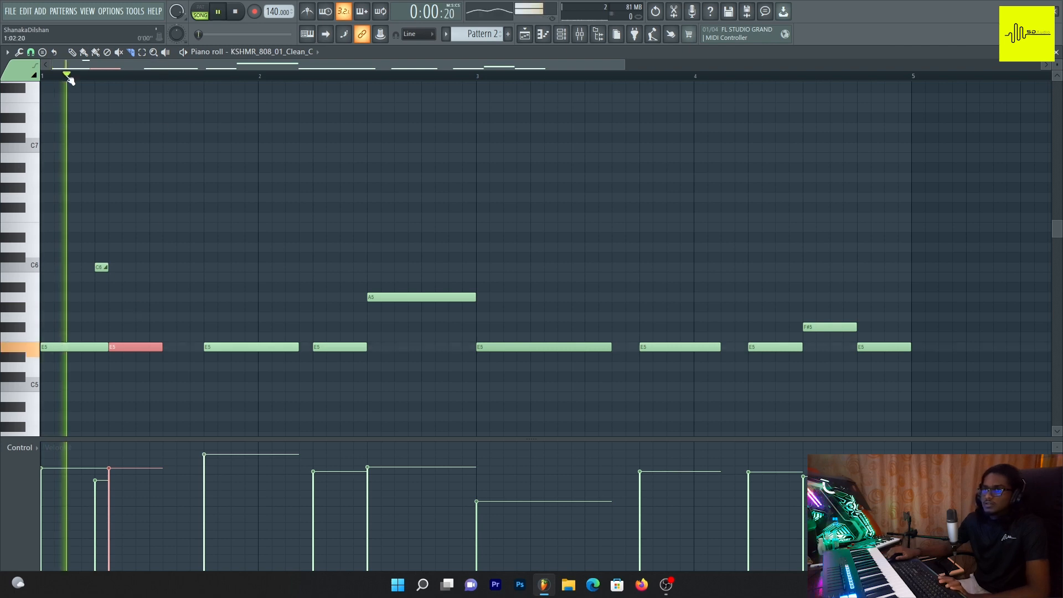
key("space")
key("space")
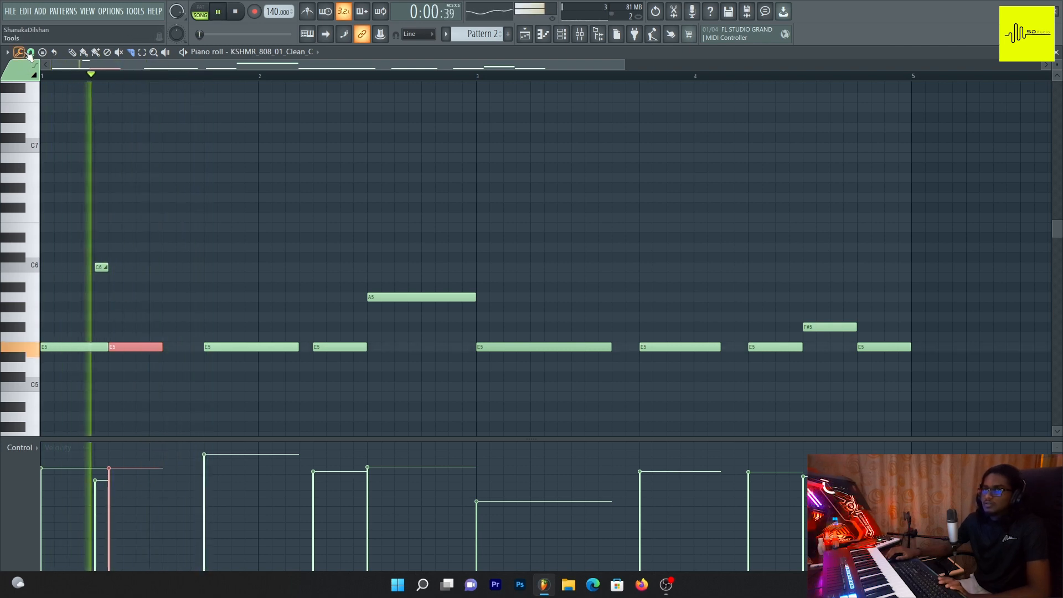
key("space")
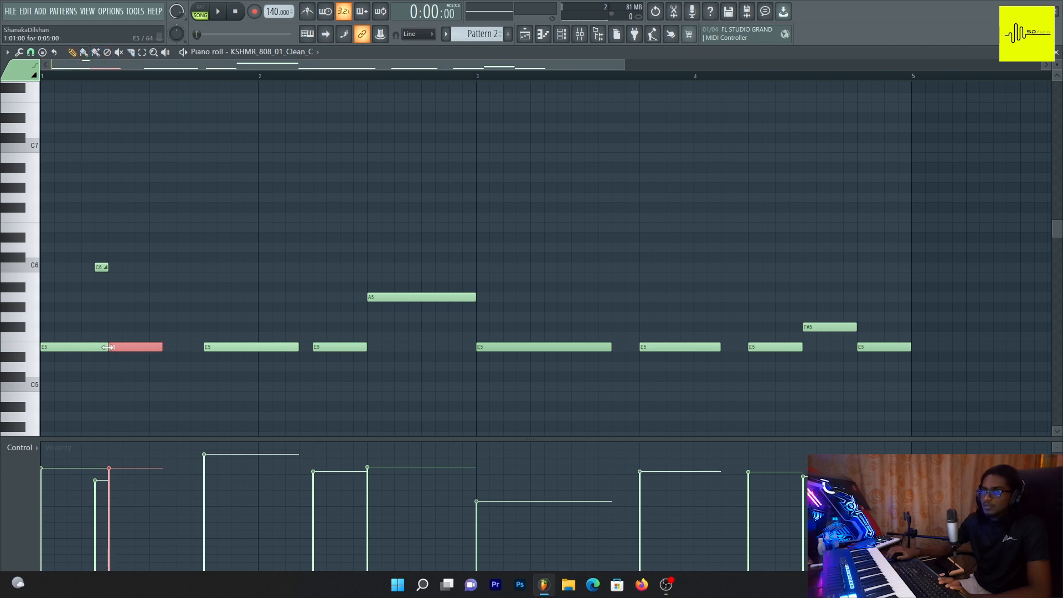
Shorten the first part of the sliced E5 note to end where the C6 slide note begins, and play back the result
left_click_drag(106, 347, 97, 348)
key("space")
key("space")
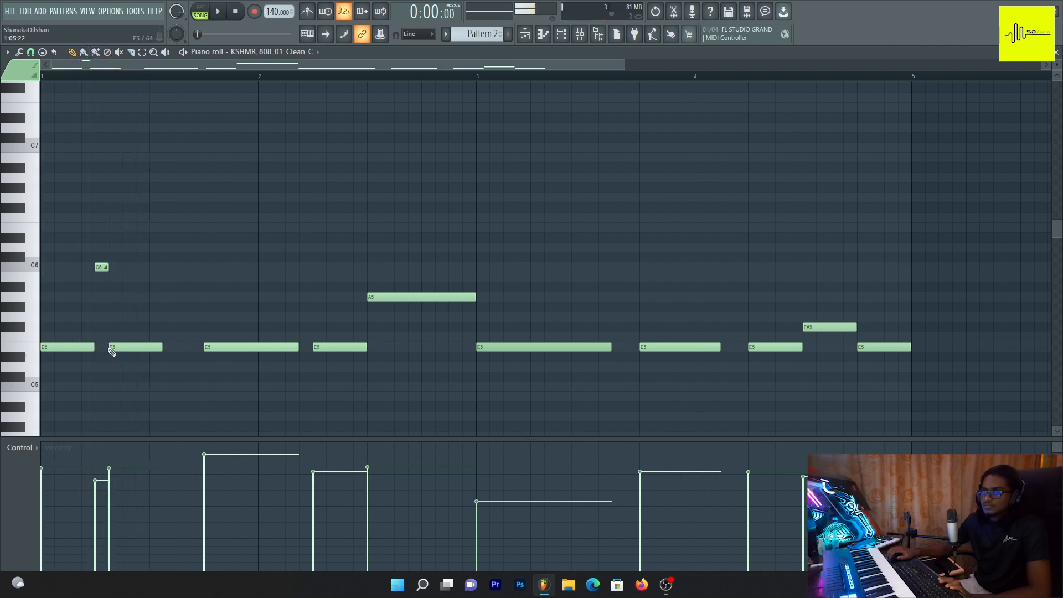
key("space")
key("space")
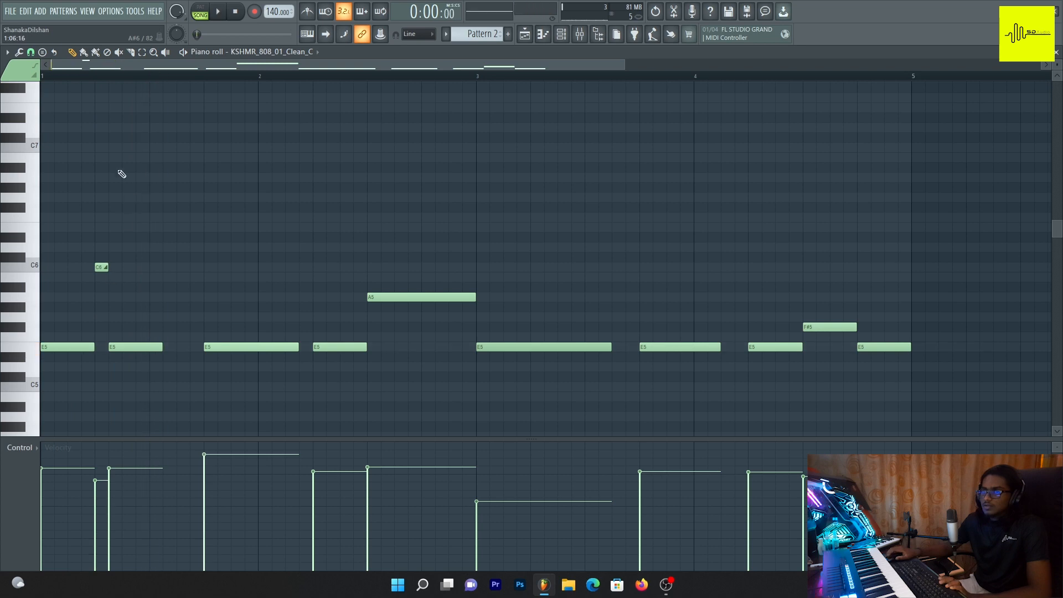
scroll(111, 247, "up", 4)
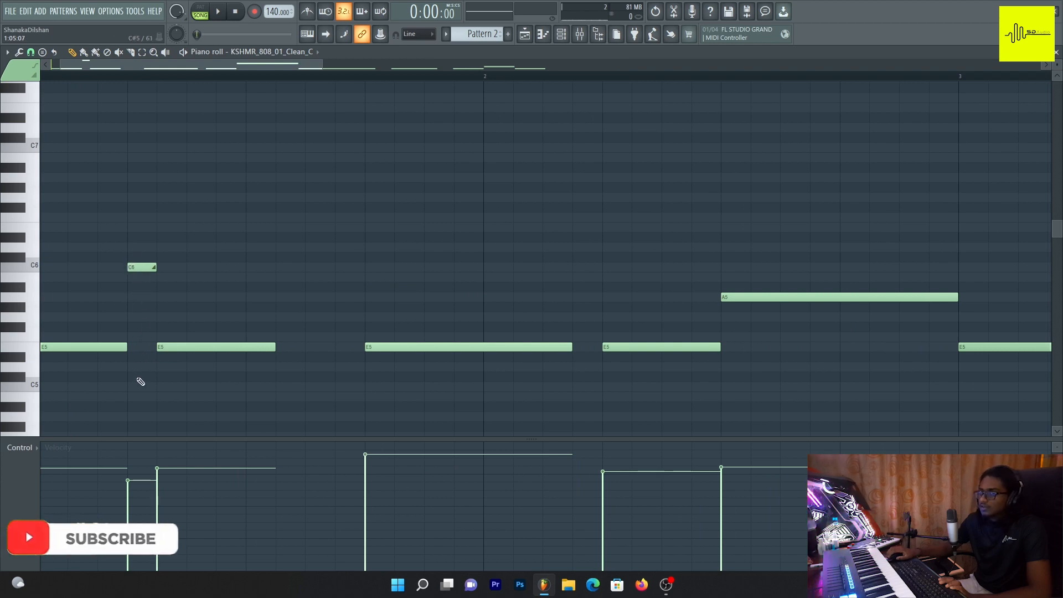
key("space")
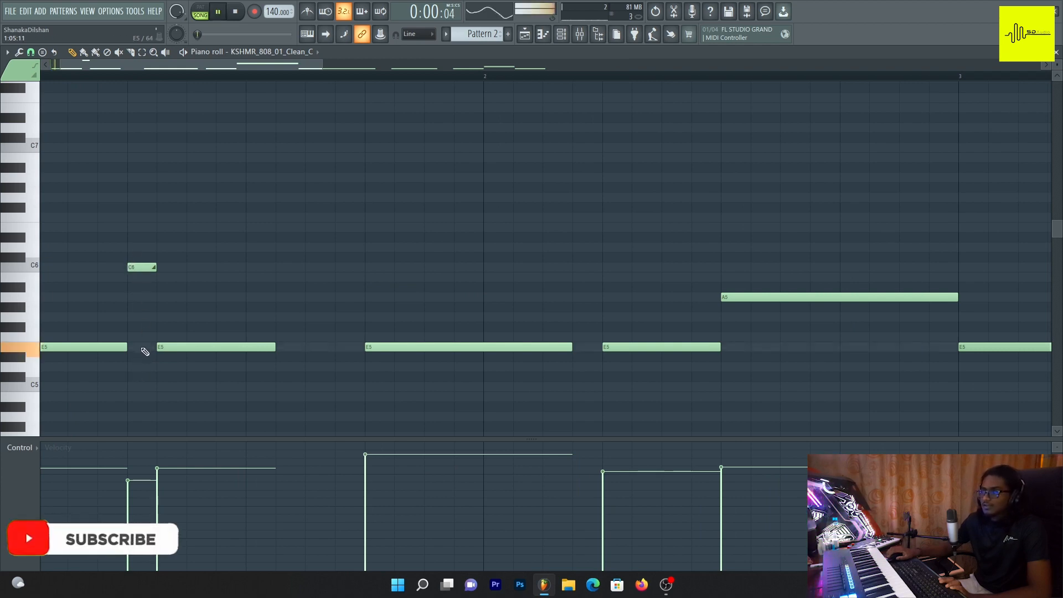
Move the second E5 note one step later, to step 7 of bar 1, and play back the bassline
key("space")
left_click_drag(166, 348, 200, 349)
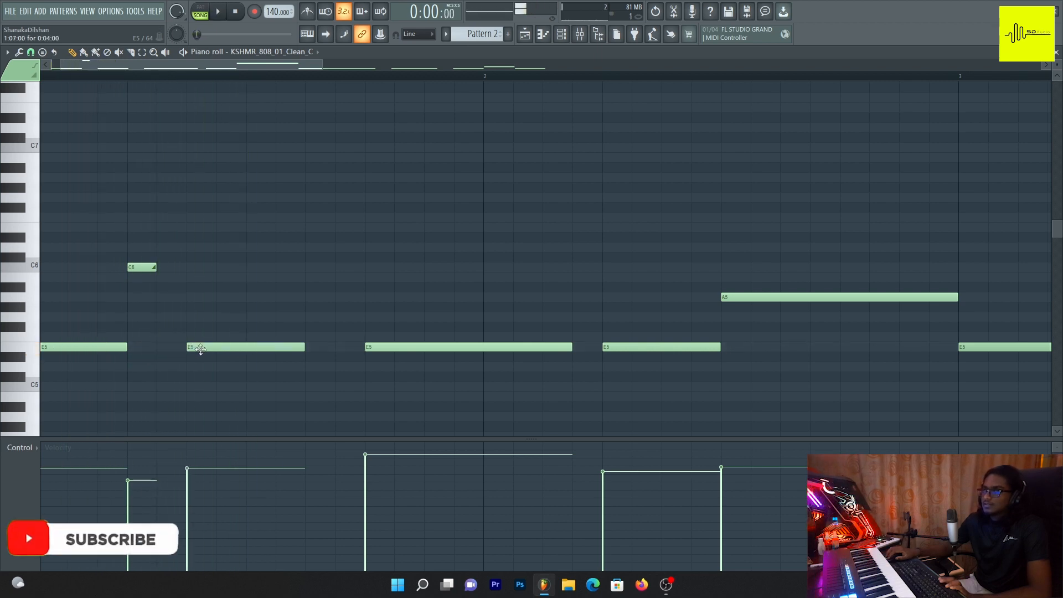
key("space")
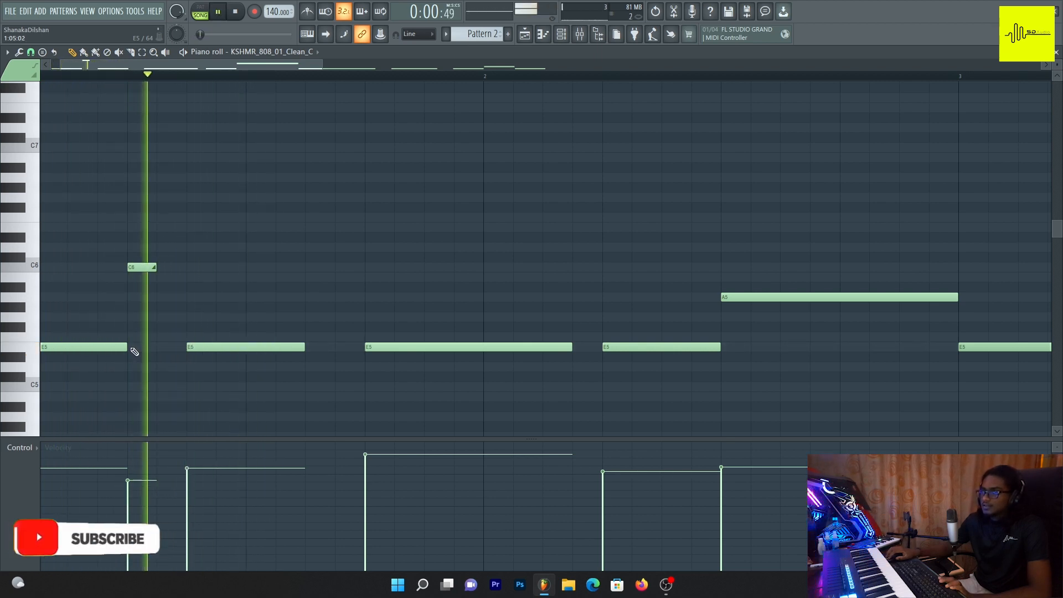
key("space")
Lengthen the first E5 note so it ends where the C6 slide note ends, and play back the result
left_click_drag(132, 351, 162, 353)
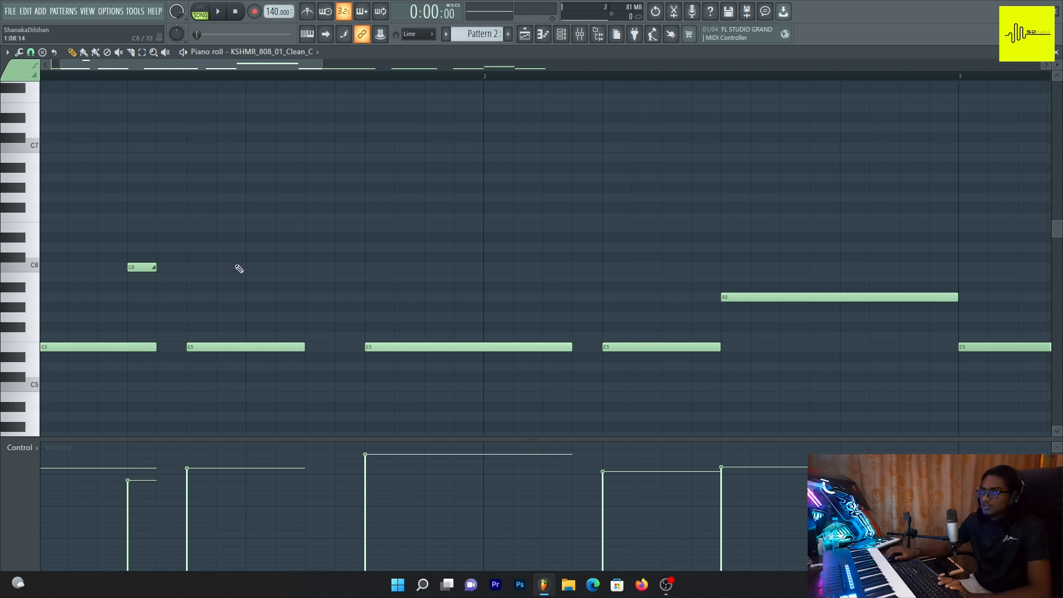
key("space")
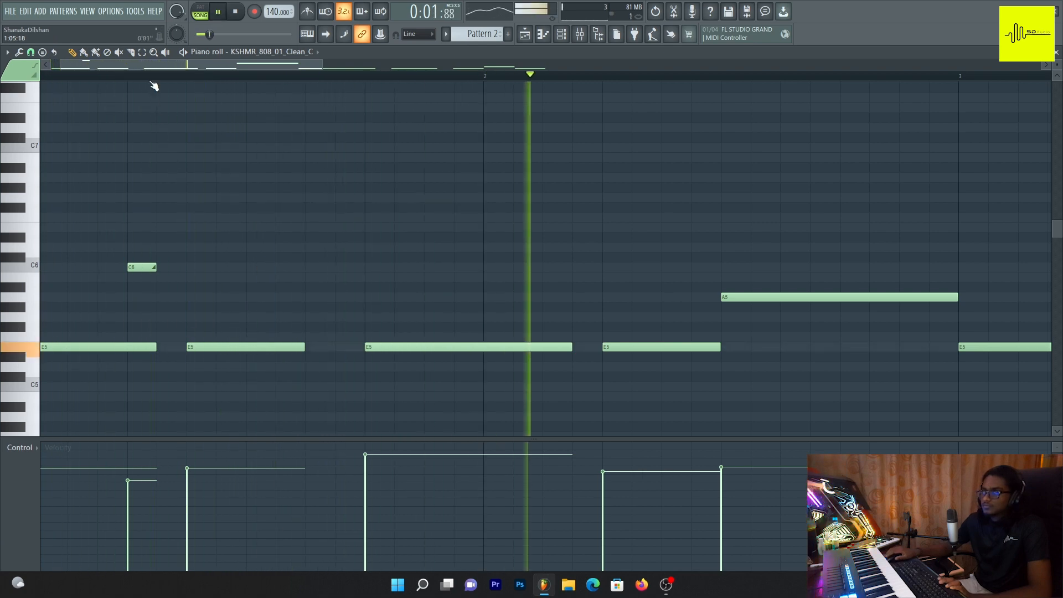
scroll(154, 84, "down", 6)
key("space")
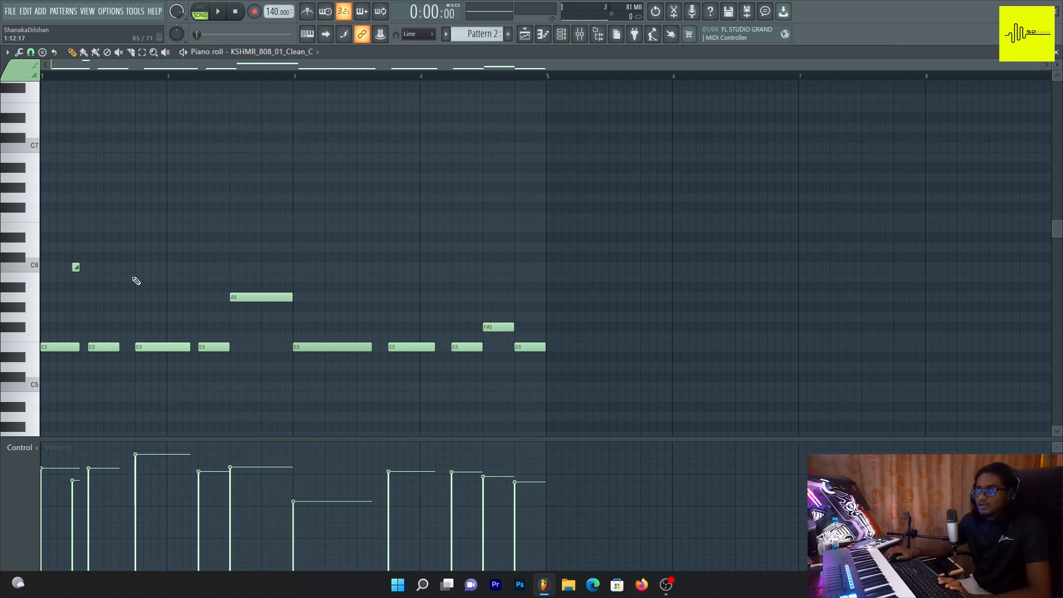
scroll(73, 78, "up", 3)
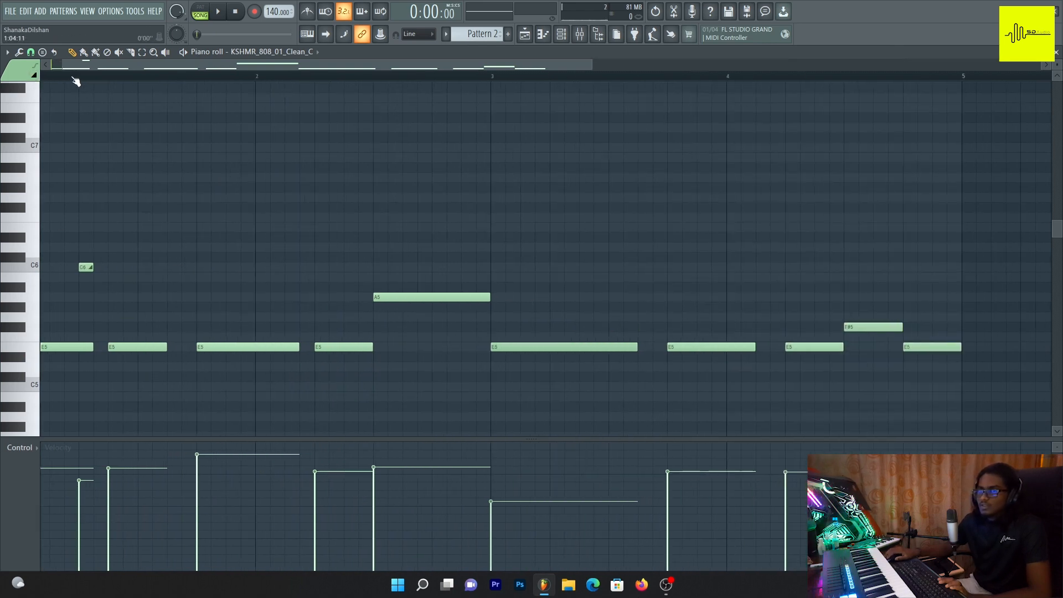
left_click_drag(71, 67, 65, 68)
key("space")
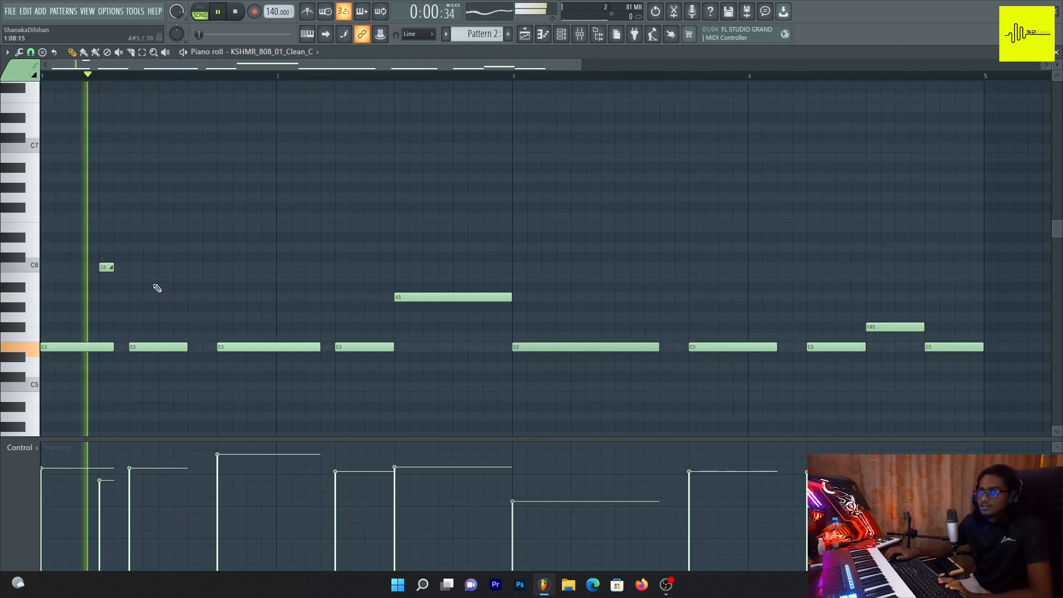
key("space")
Add a one-step B5 slide note at step 8 of bar 1 and play it back
left_click(129, 277)
key("space")
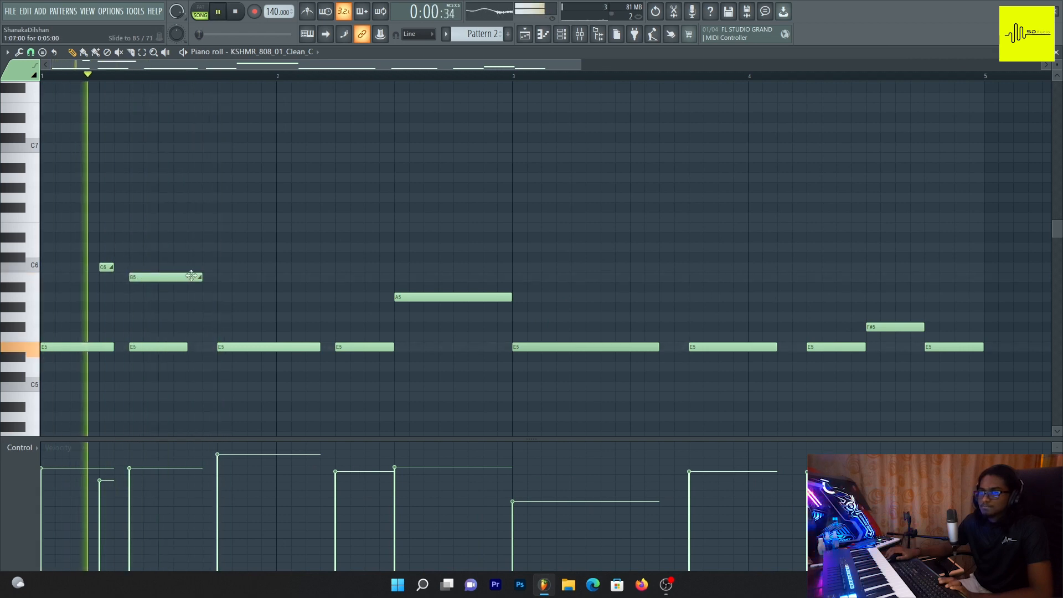
left_click_drag(201, 277, 150, 277)
key("space")
key("space")
key("space")
Add a one-step G#5 slide note at step 10 of bar 1 and play back the descending slides
left_click(166, 307)
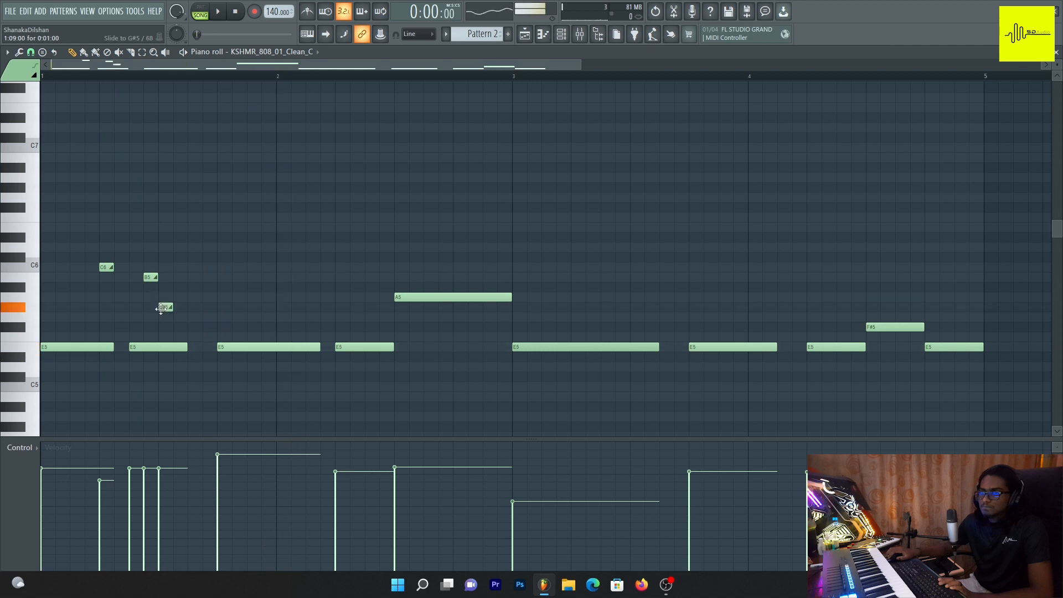
key("space")
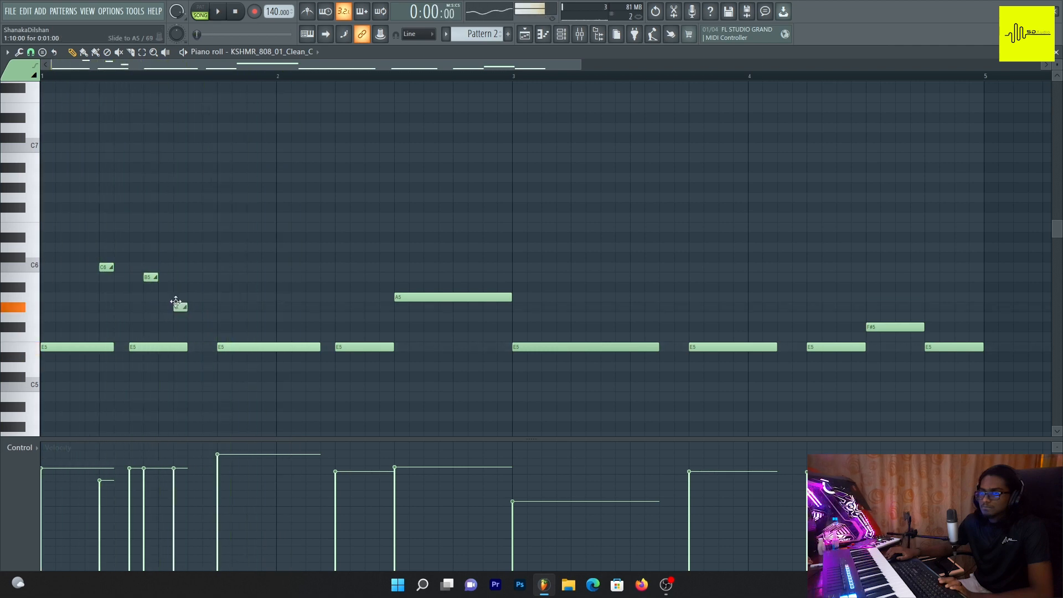
left_click_drag(165, 307, 180, 308)
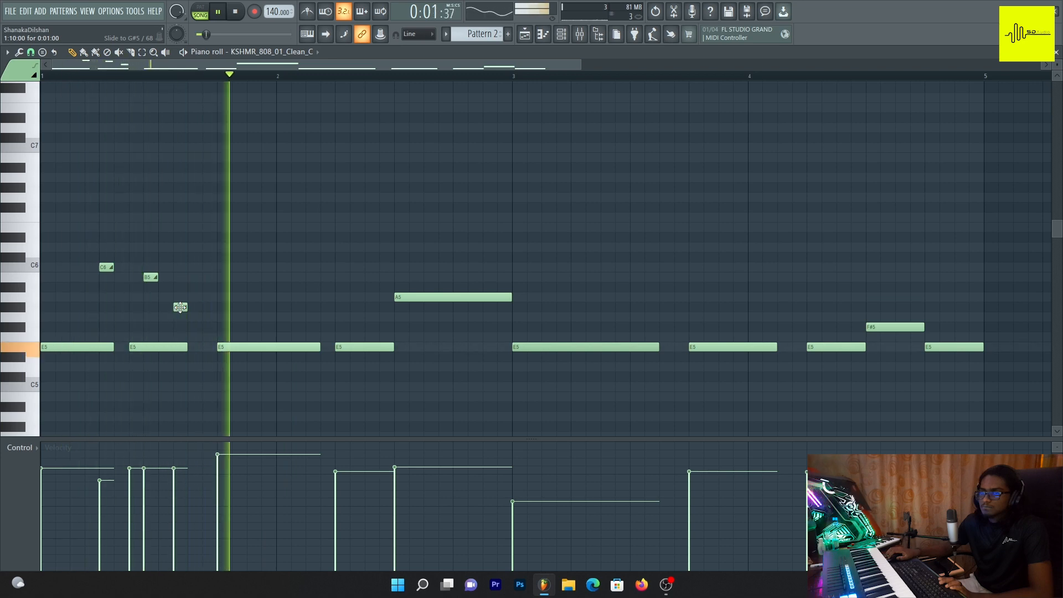
key("space")
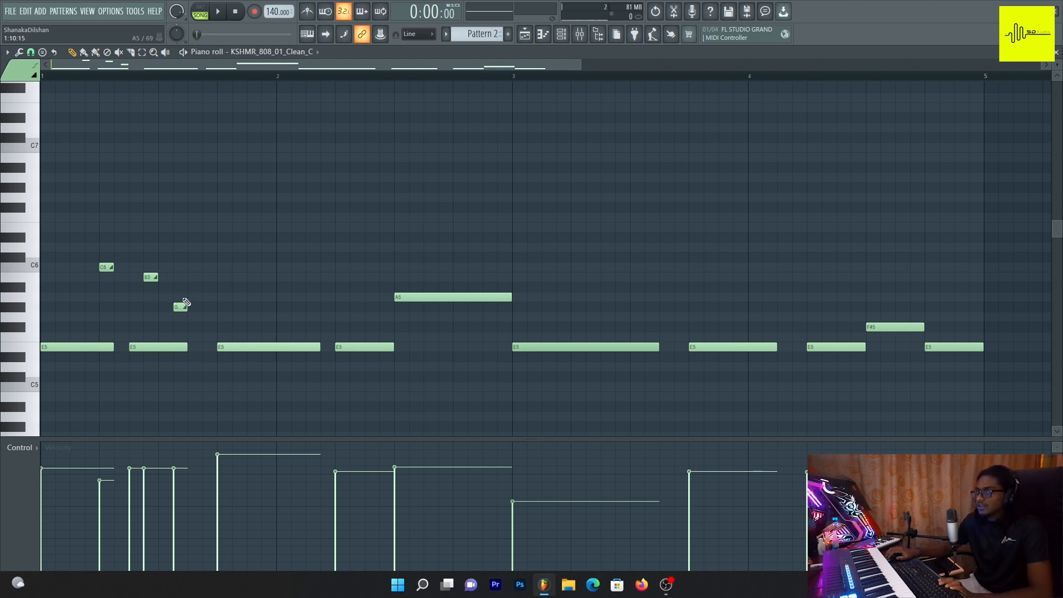
key("space")
key("space")
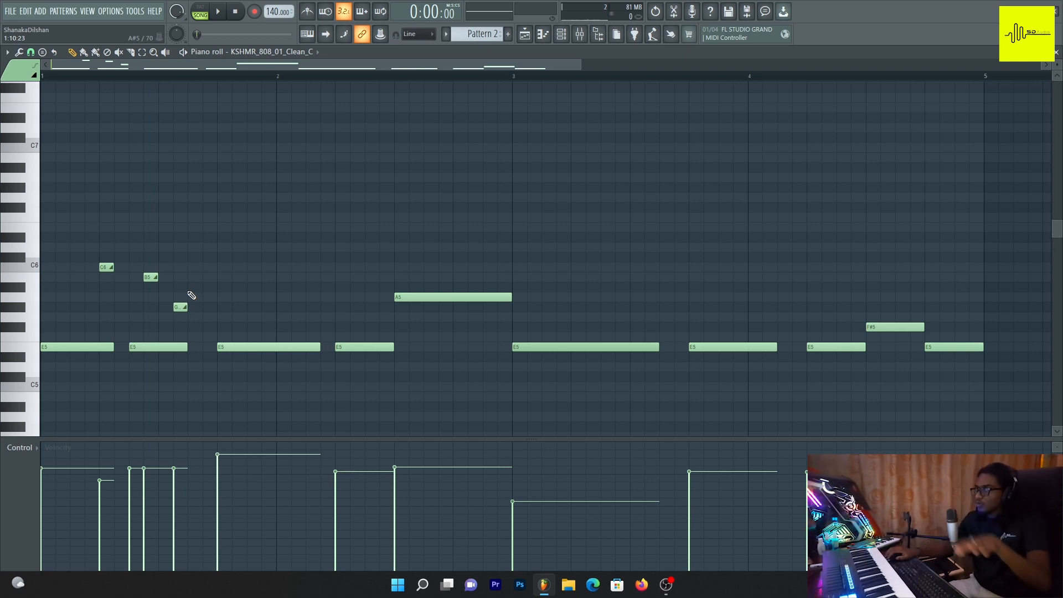
key("space")
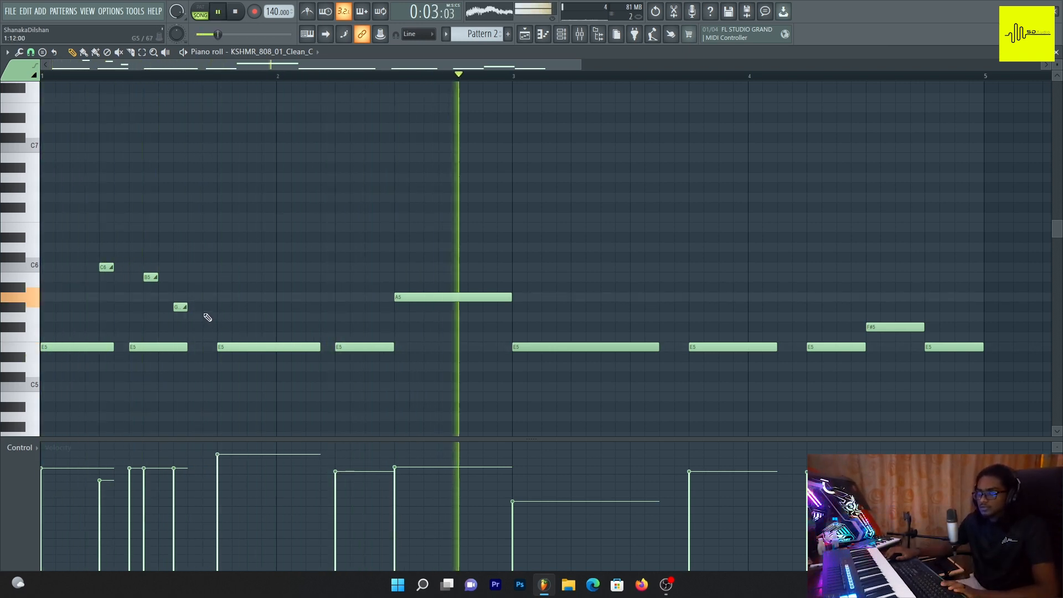
key("space")
Transpose the three slide notes in bar 1 up one octave to C7, B6 and G#6, and play them back
scroll(380, 262, "down", 2)
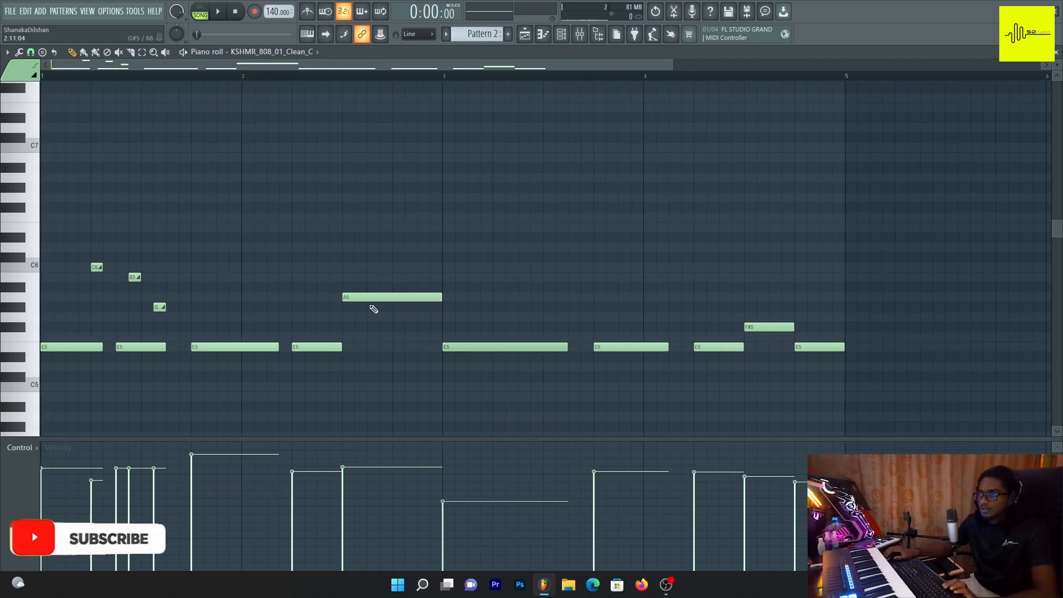
scroll(348, 220, "up", 1)
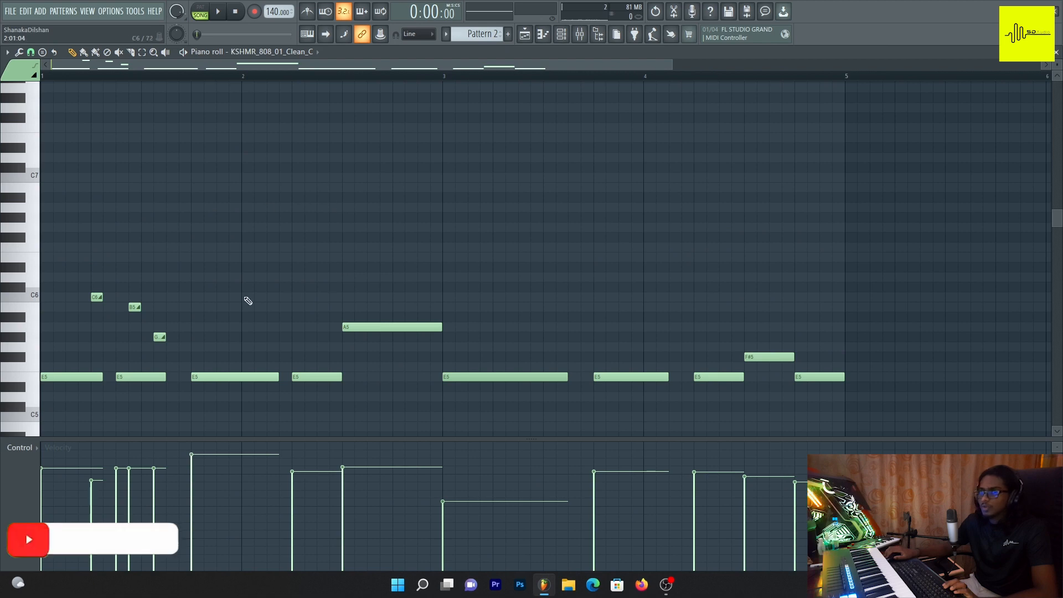
key("space")
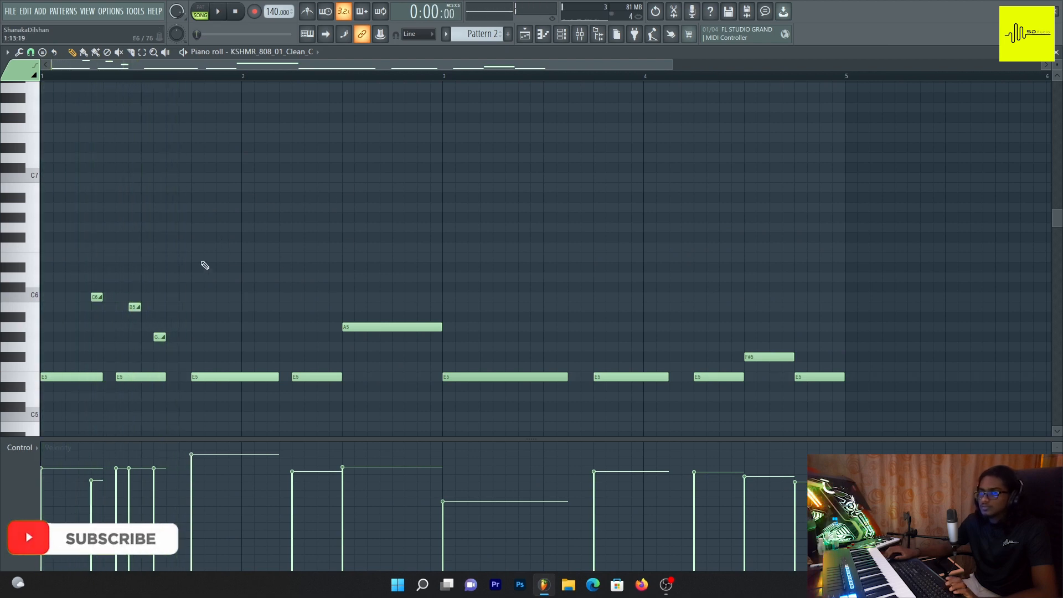
left_click_drag(169, 354, 68, 266)
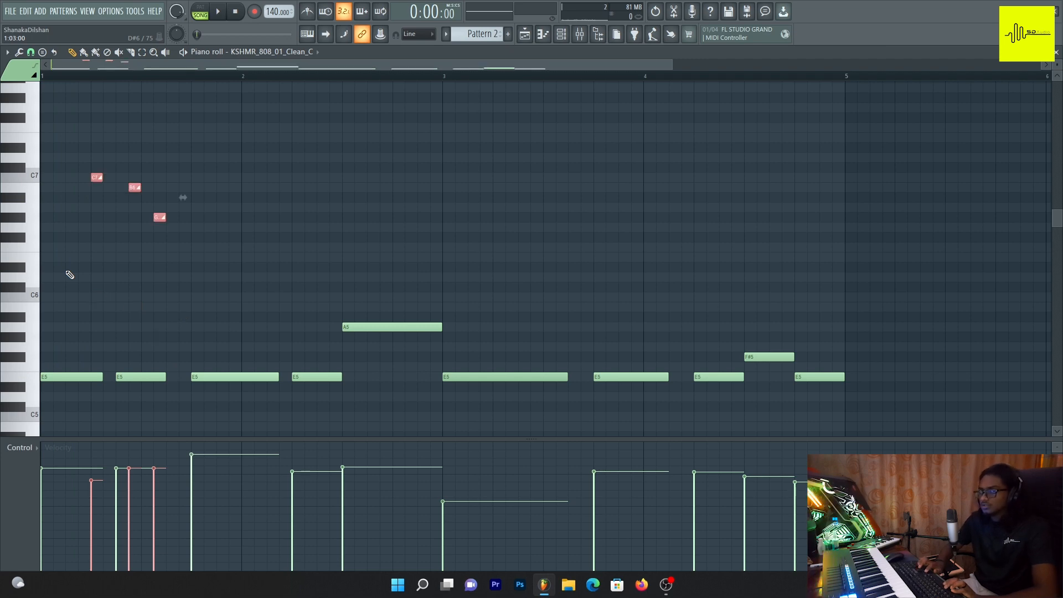
key("space")
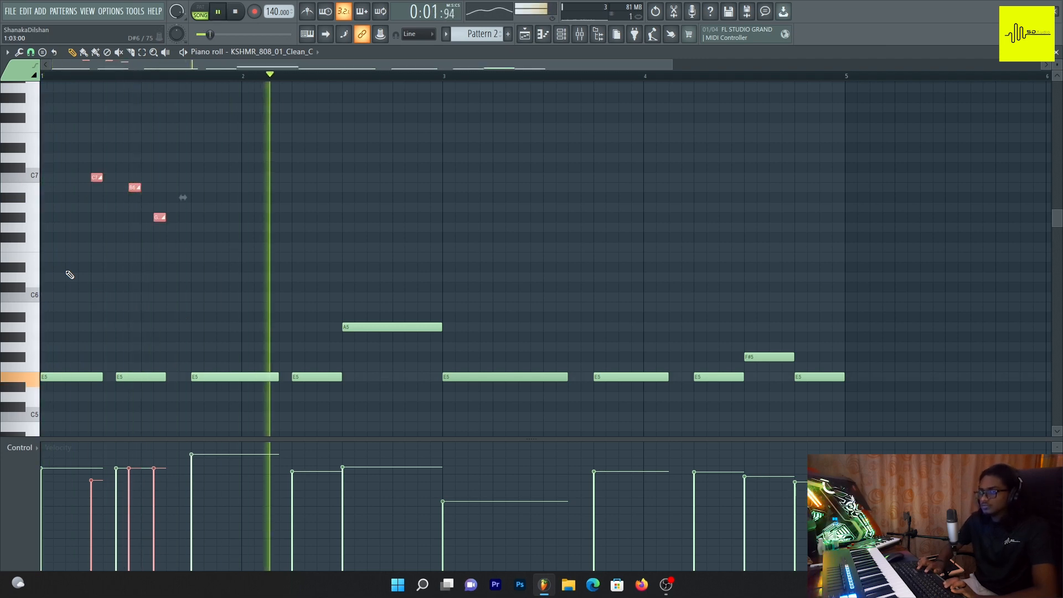
key("space")
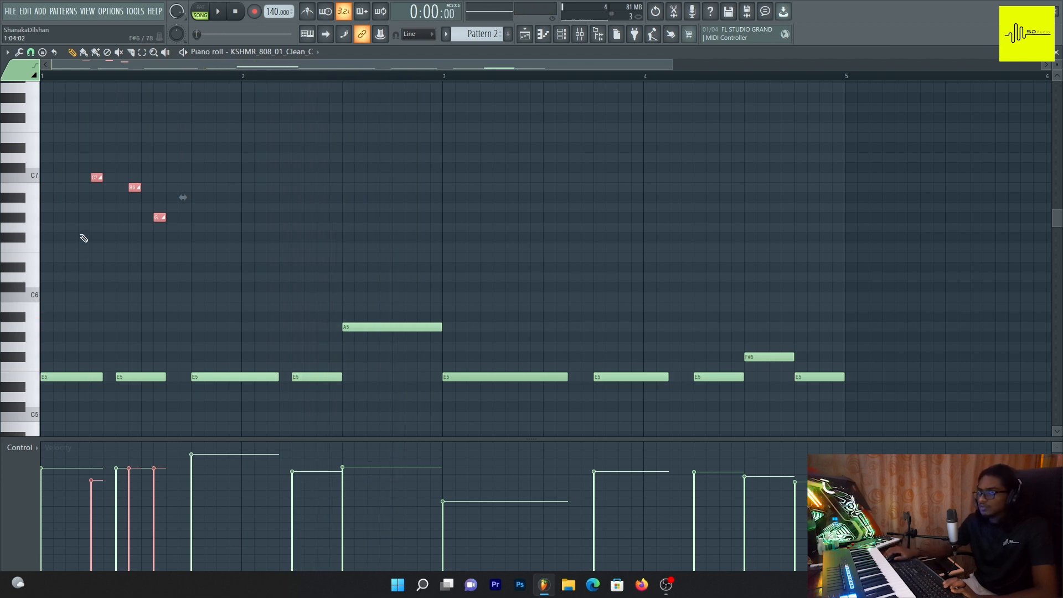
key("space")
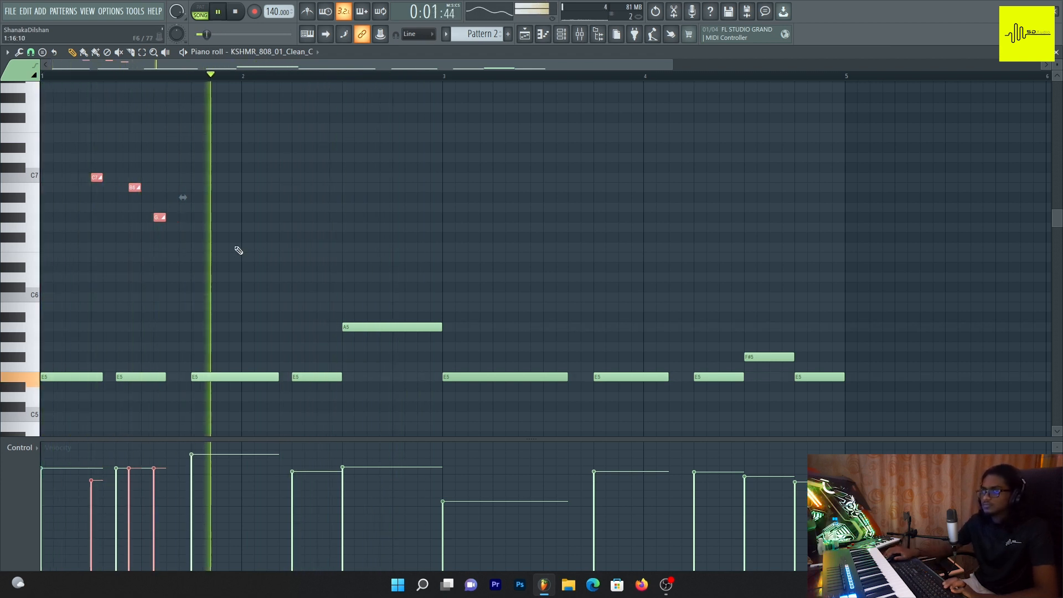
key("space")
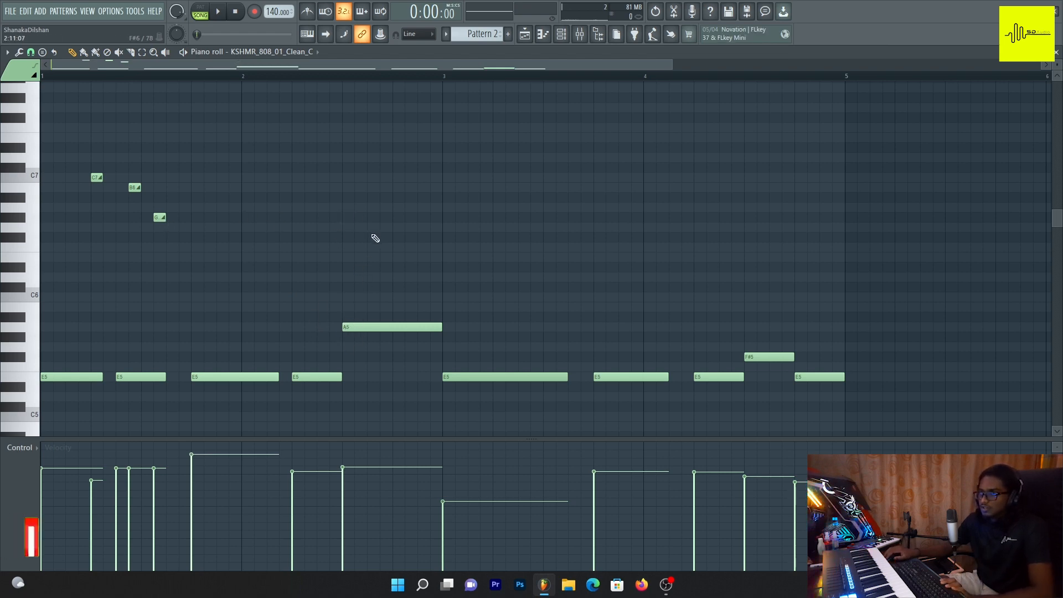
Add a one-step A6 slide note at step 11 of bar 2 during playback
key("space")
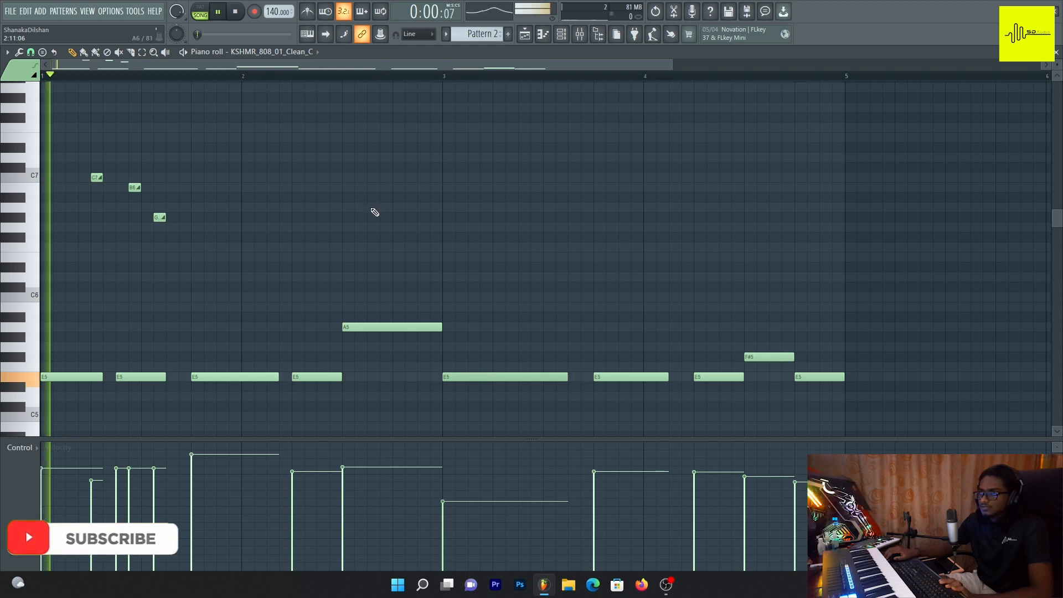
left_click(373, 208)
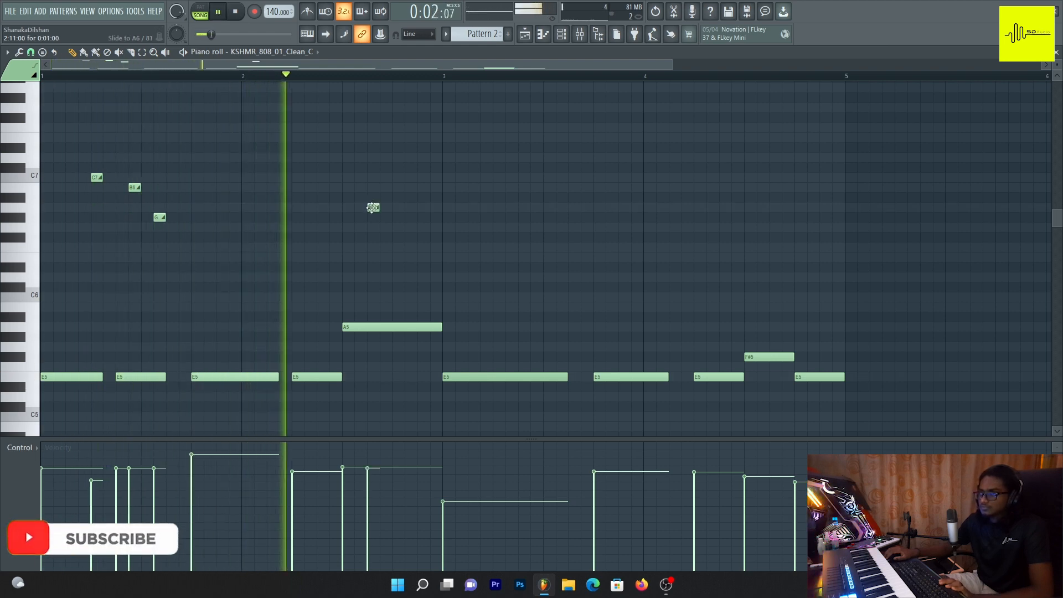
key("space")
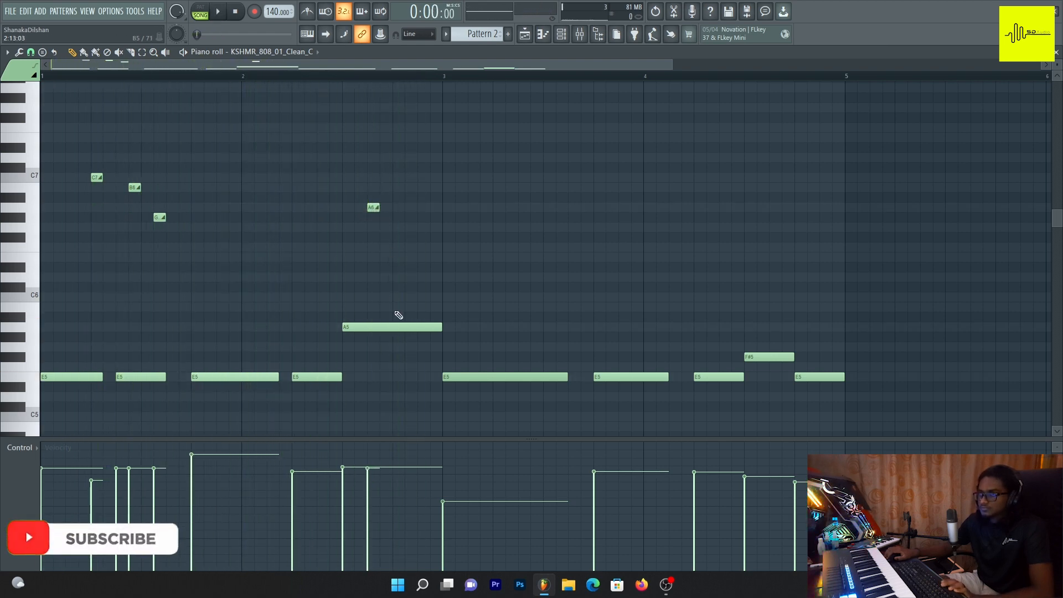
Slice the long A5 note in bar 2 into four two-step notes and play them back
key("c")
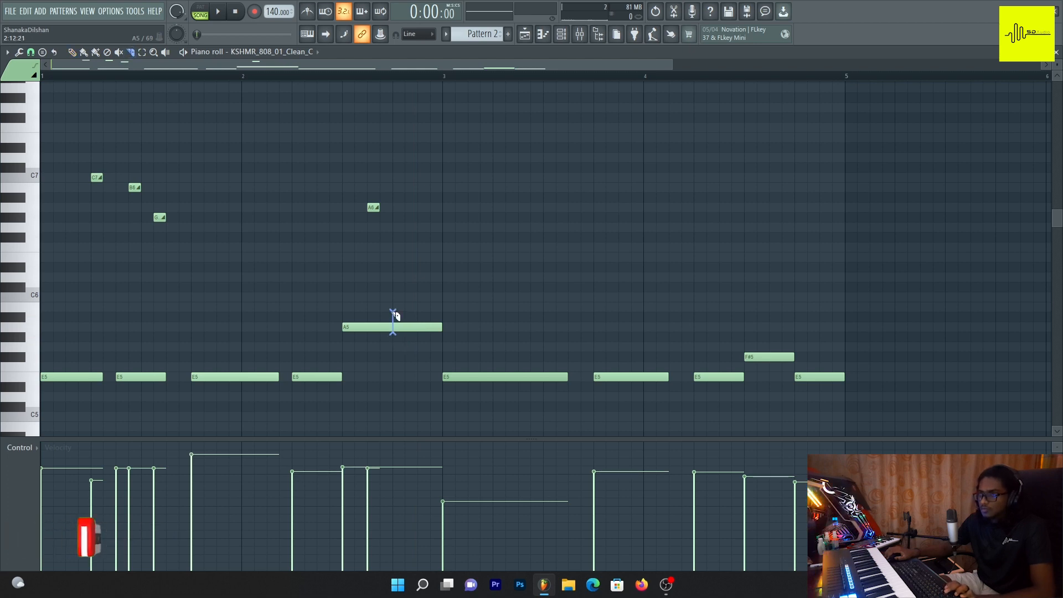
key("space")
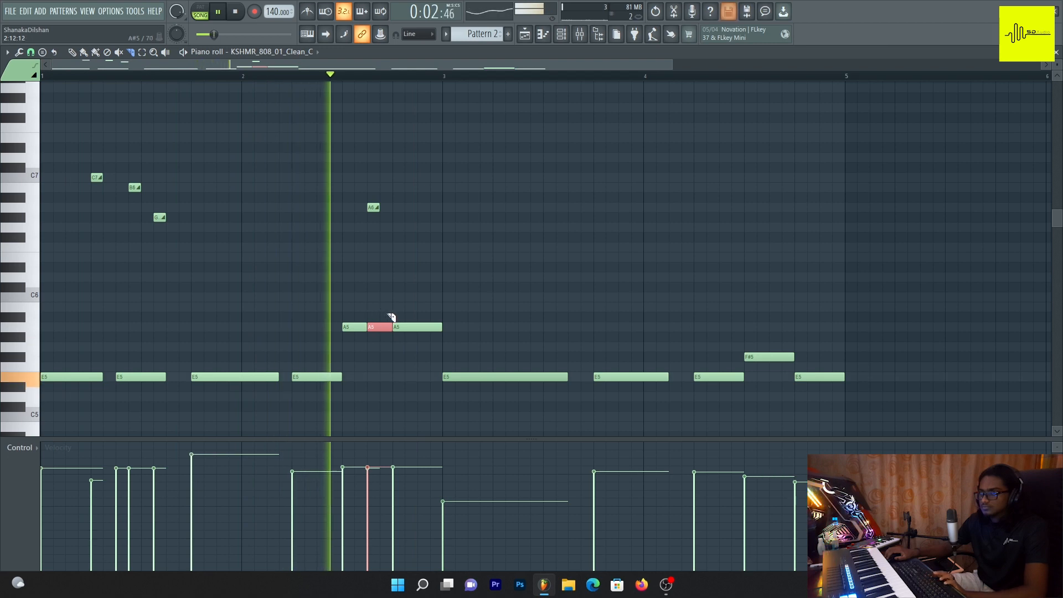
key("space")
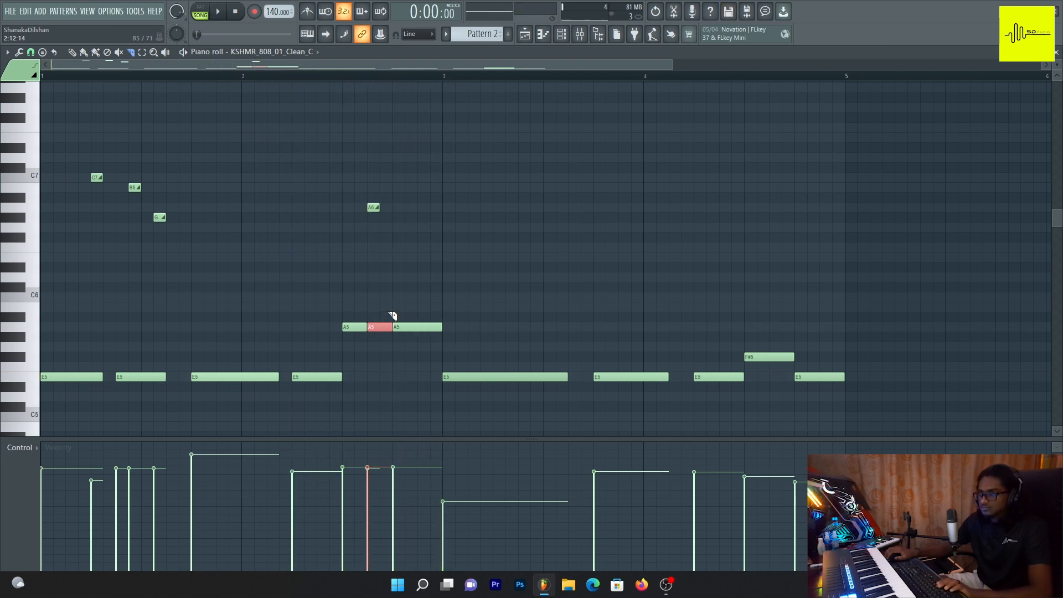
key("space")
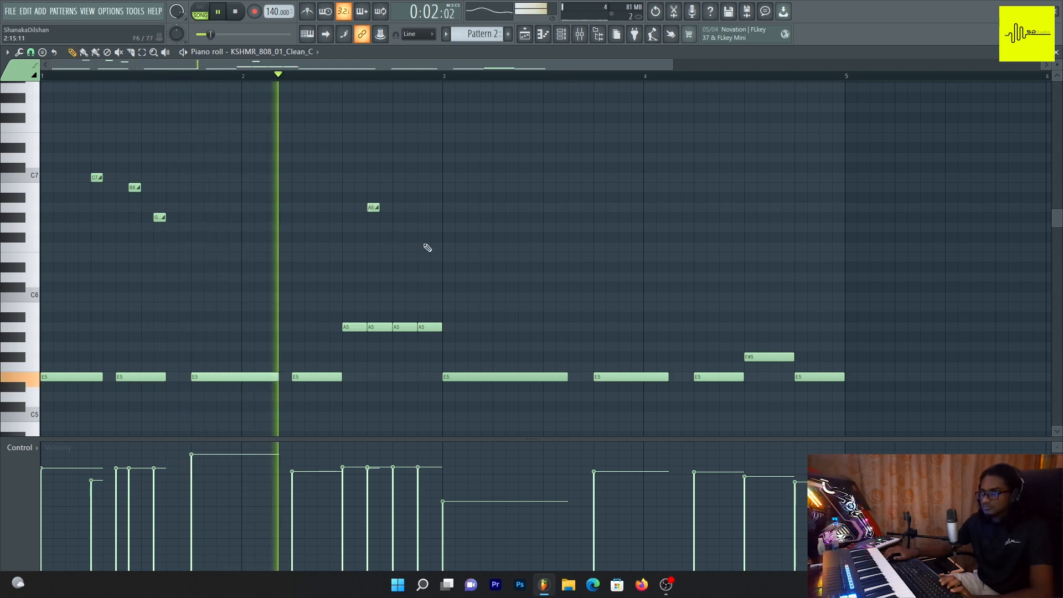
Add a one-step C#7 slide note at step 13 of bar 2 and play it back
key("space")
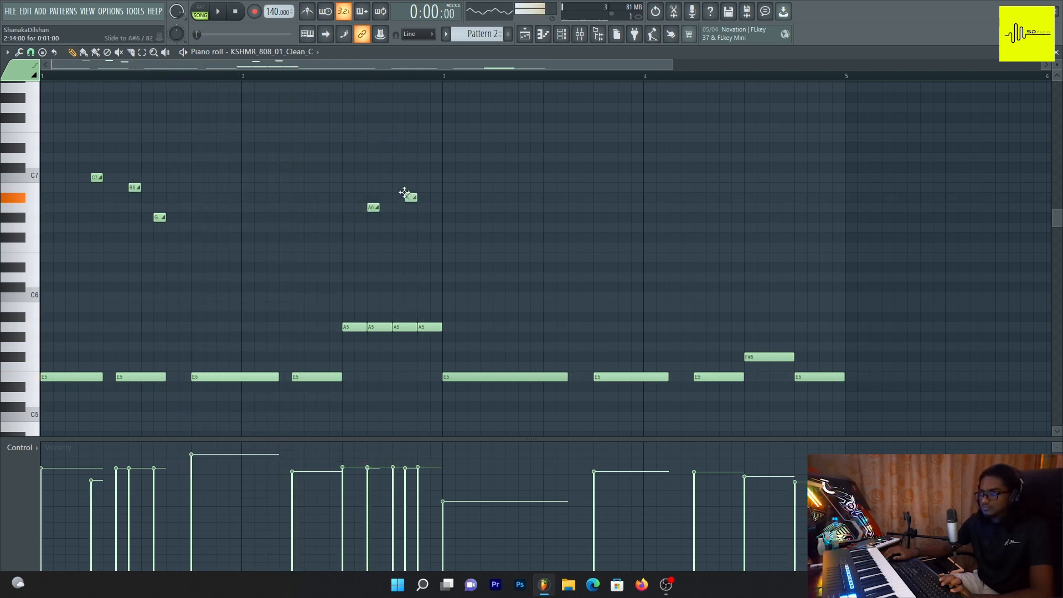
key("space")
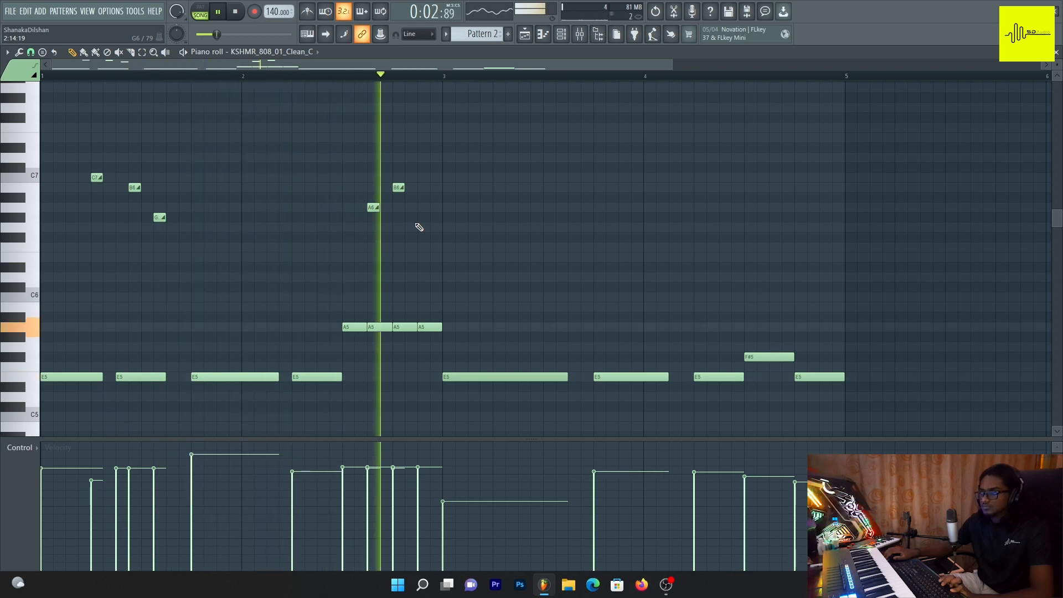
key("space")
key("space")
left_click_drag(399, 188, 405, 165)
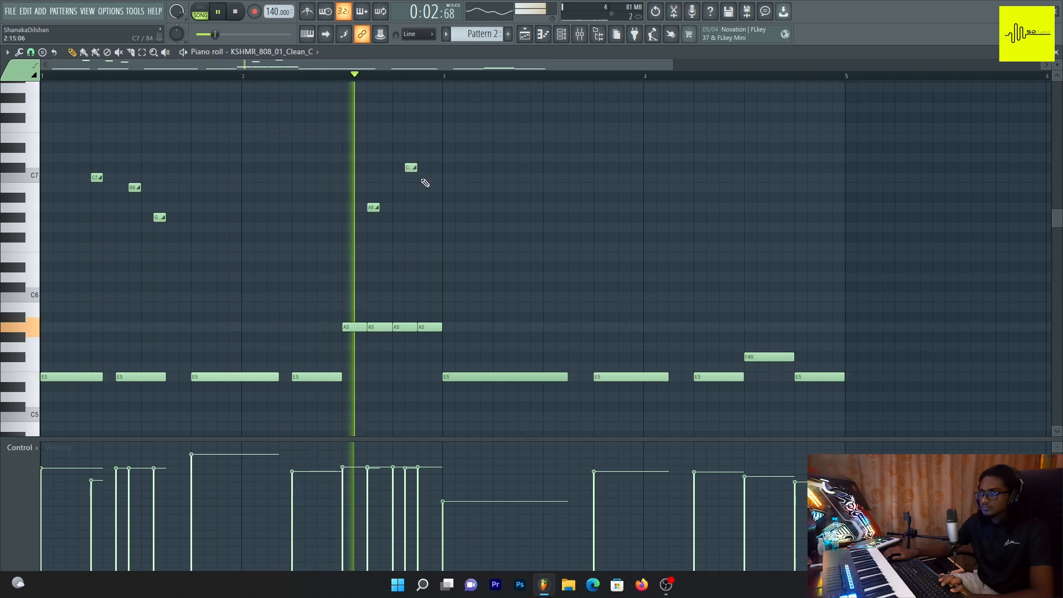
left_click_drag(411, 169, 399, 168)
key("space")
key("space")
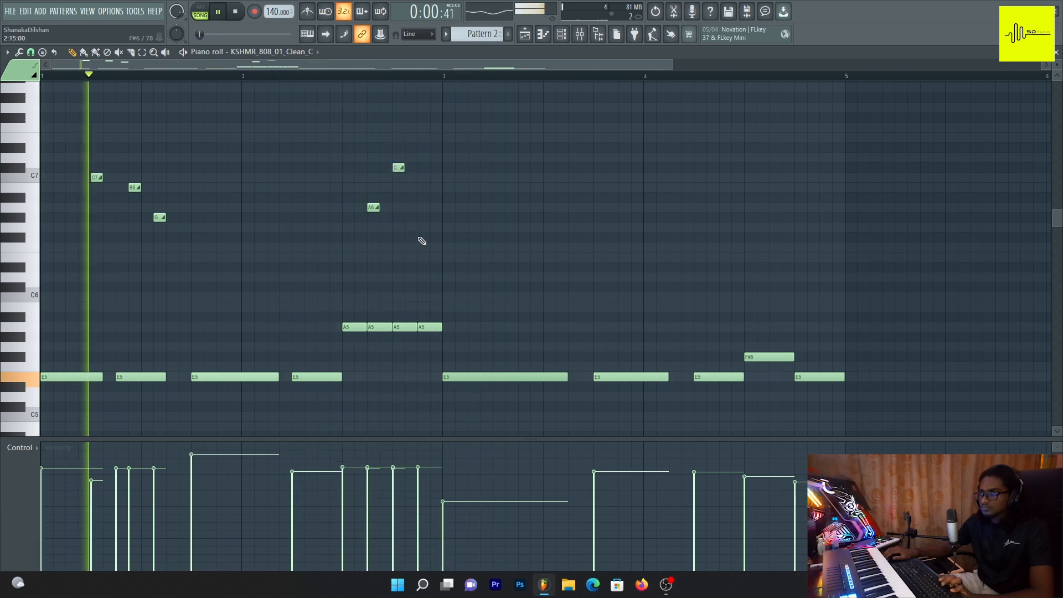
Add a one-step F#6 slide note at step 15 of bar 2, above the fourth A5 slice
left_click(422, 217)
left_click_drag(424, 217, 424, 238)
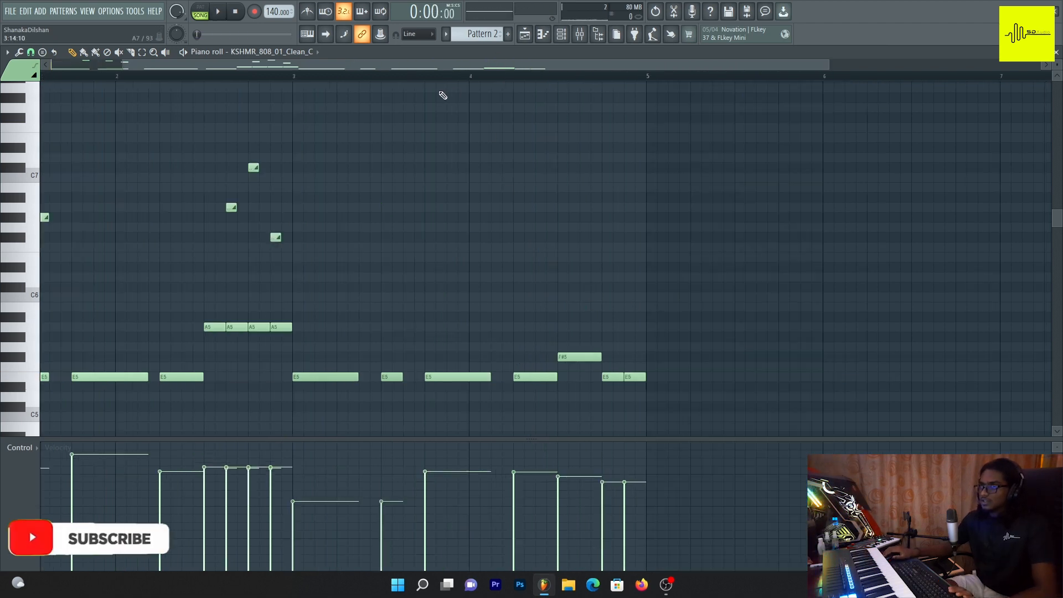
scroll(429, 81, "down", 2)
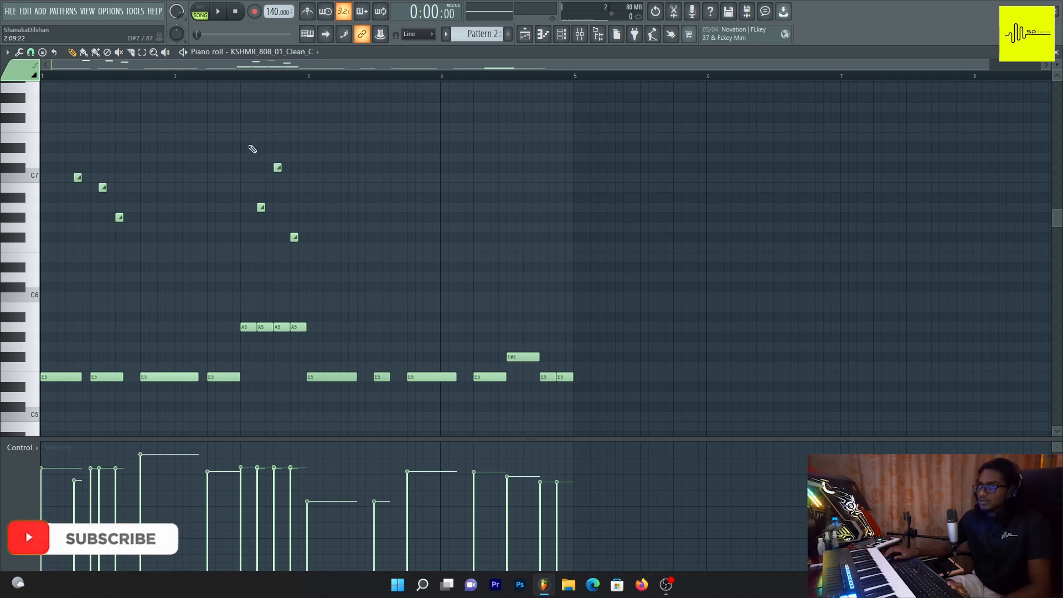
Add a one-step G#6 slide note at step 13 of bar 4 and play the passage back
scroll(320, 80, "up", 2)
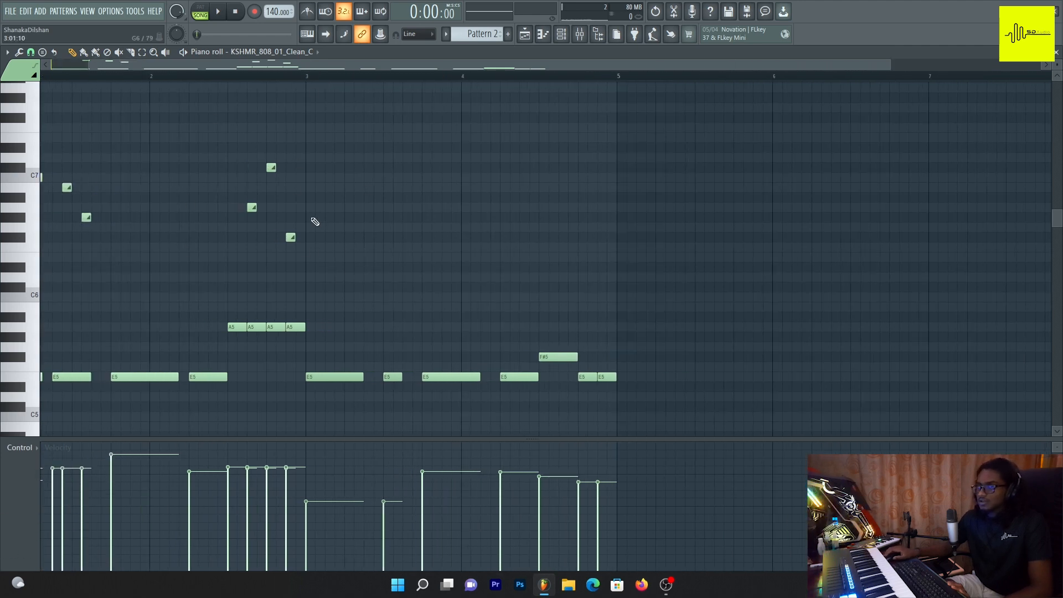
scroll(274, 97, "left", 2)
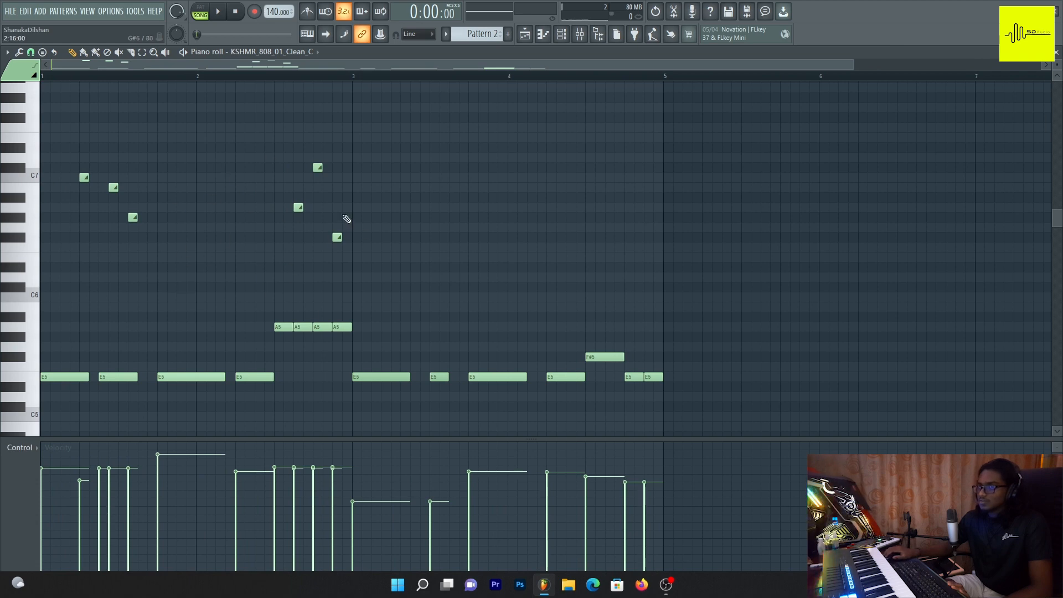
key("space")
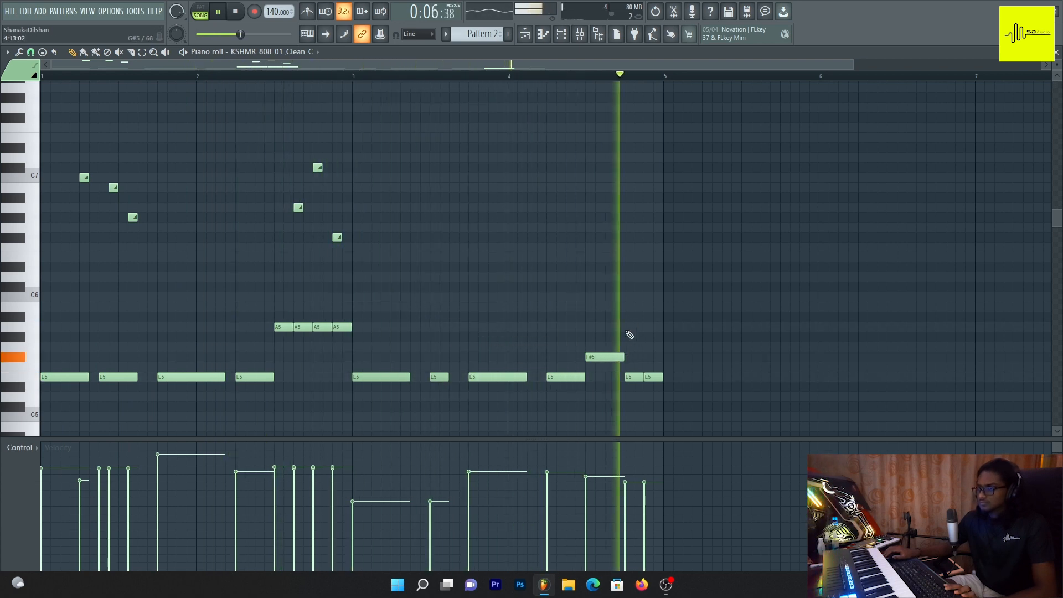
key("space")
left_click(631, 278)
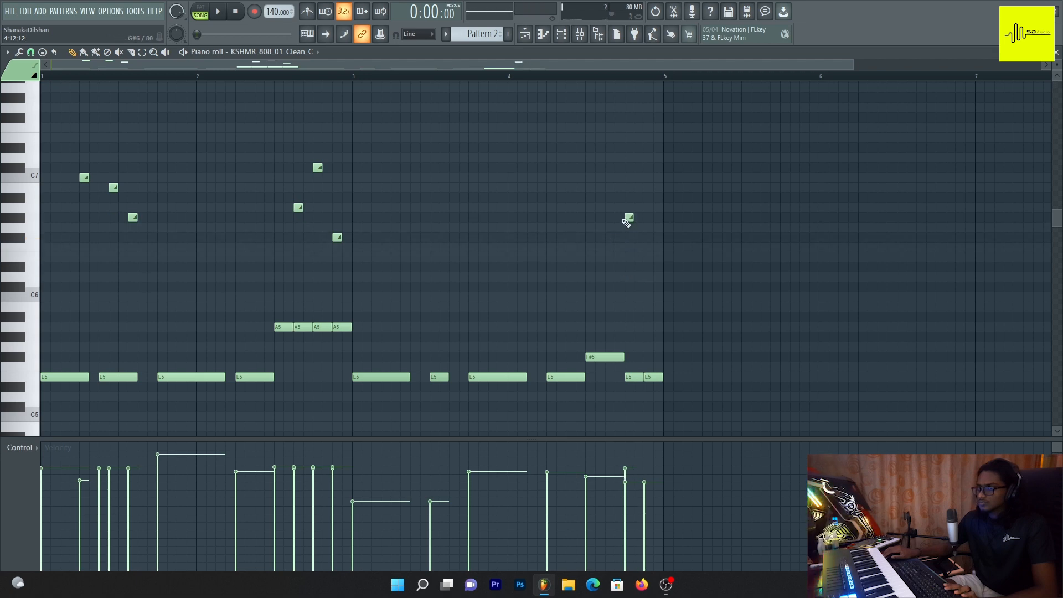
key("space")
left_click(538, 76)
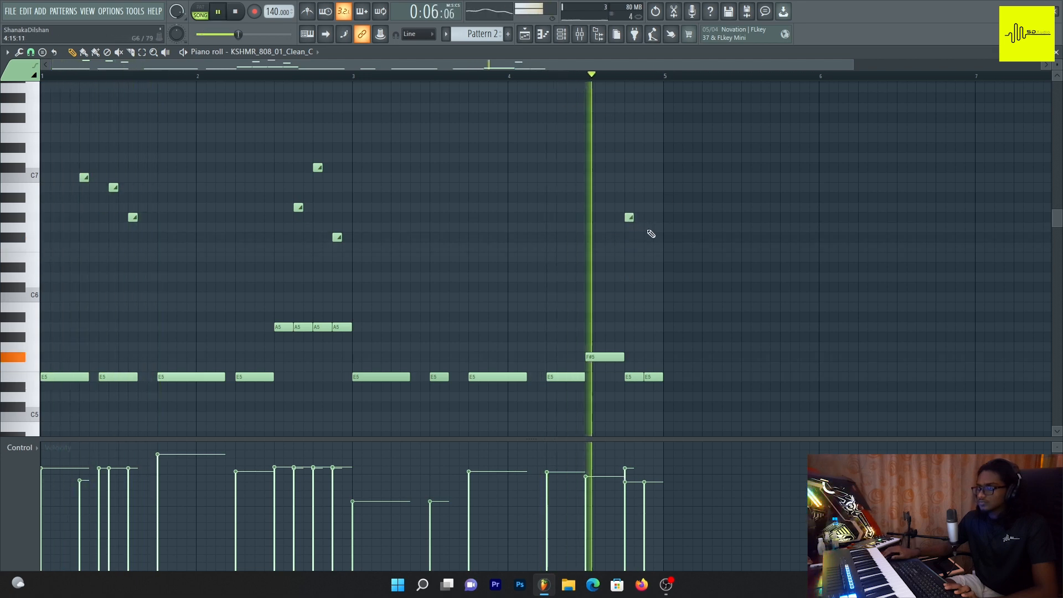
Try a one-step slide note at step 15 of bar 4, first on F6 and then on E6, during playback
left_click(648, 247)
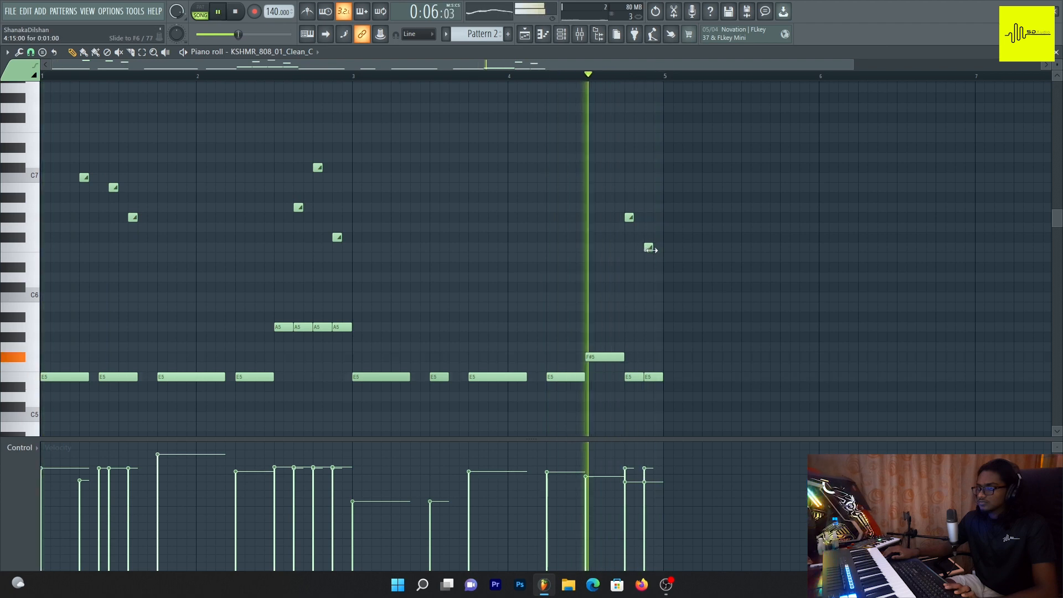
key("space")
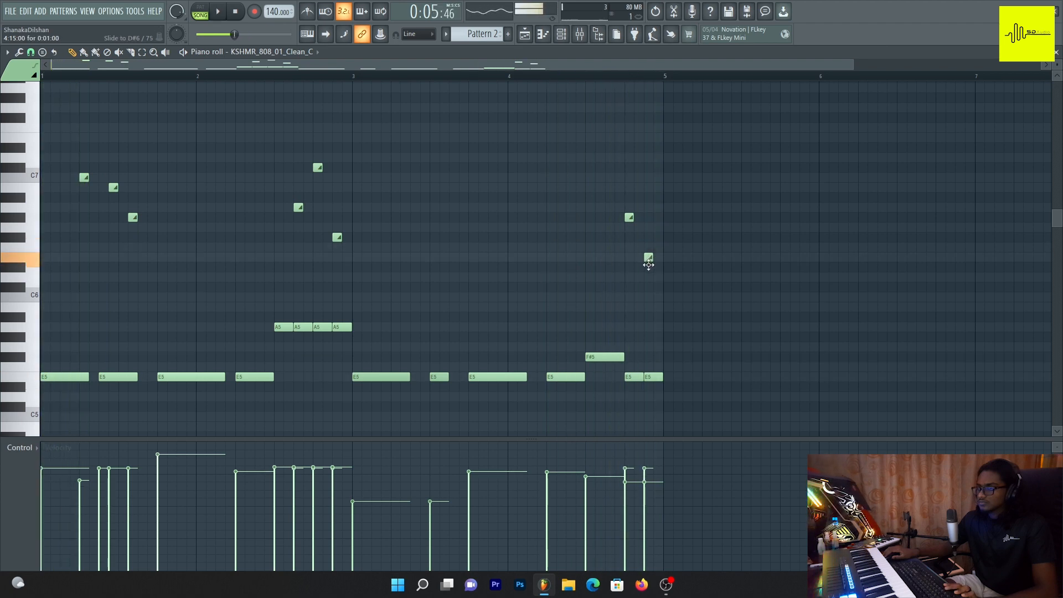
key("space")
right_click(648, 258)
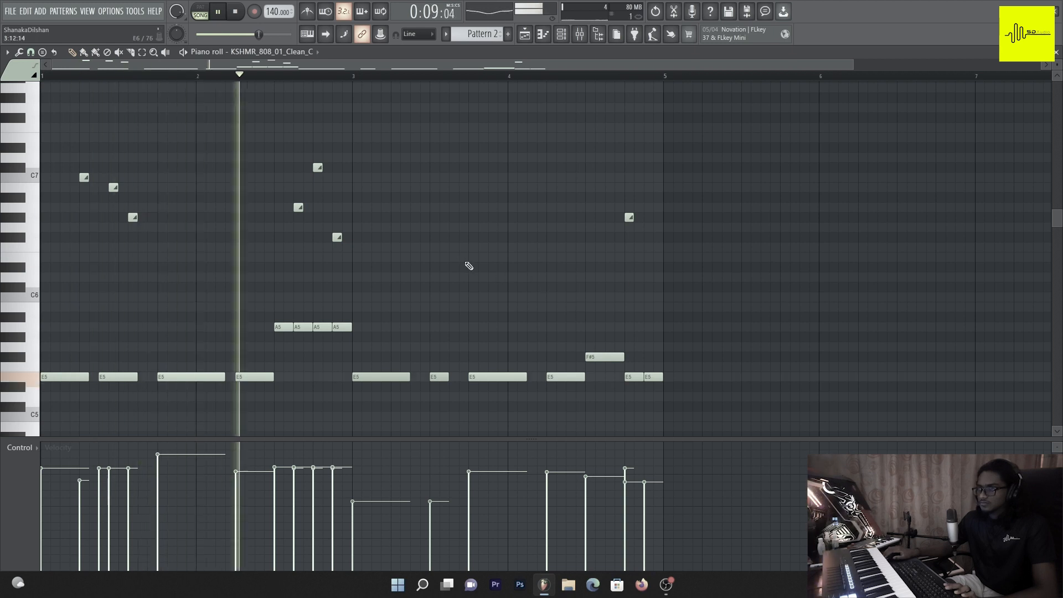
Split the long E5 note at bar 4 and add one-step slides: E6 at bar 3 step 15, G6 at bar 4 step 3
left_click(492, 257)
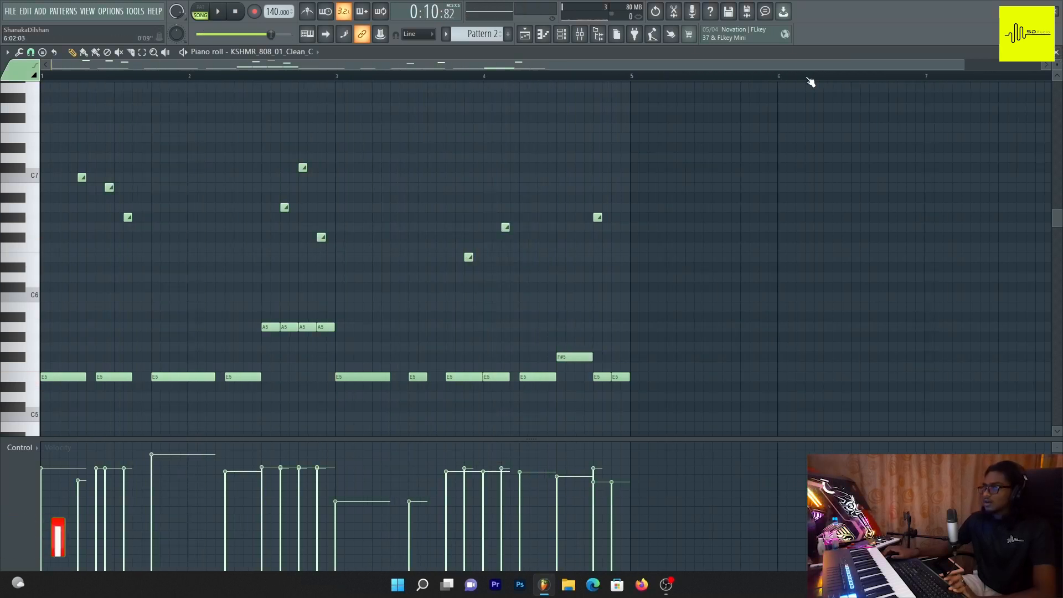
Review the 808 bassline's notes and slides across all four bars, play them back, and return to the playlist
scroll(809, 80, "down", 1)
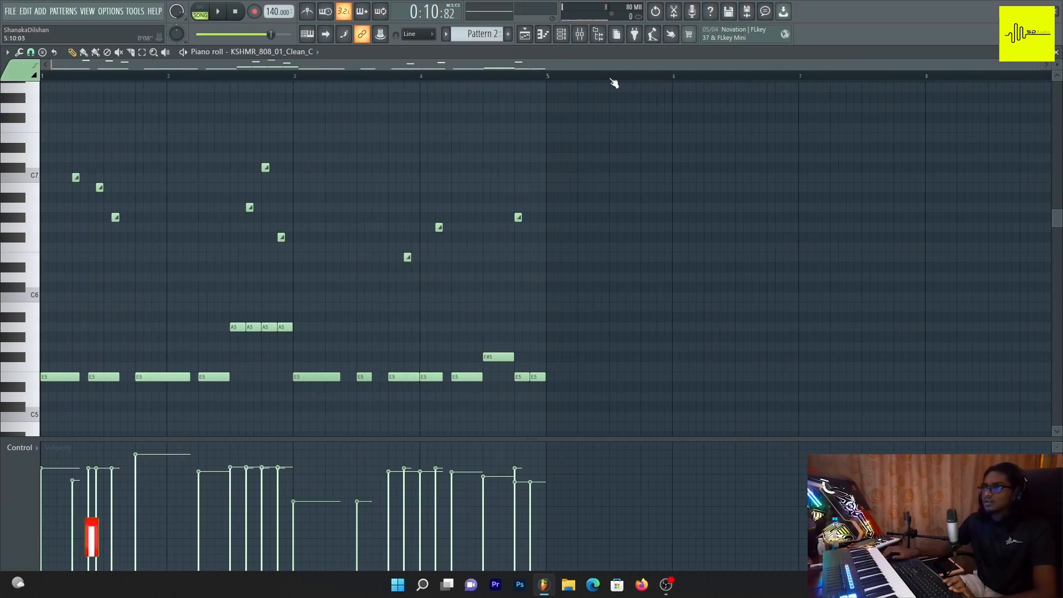
scroll(232, 125, "down", 3)
scroll(207, 119, "up", 3)
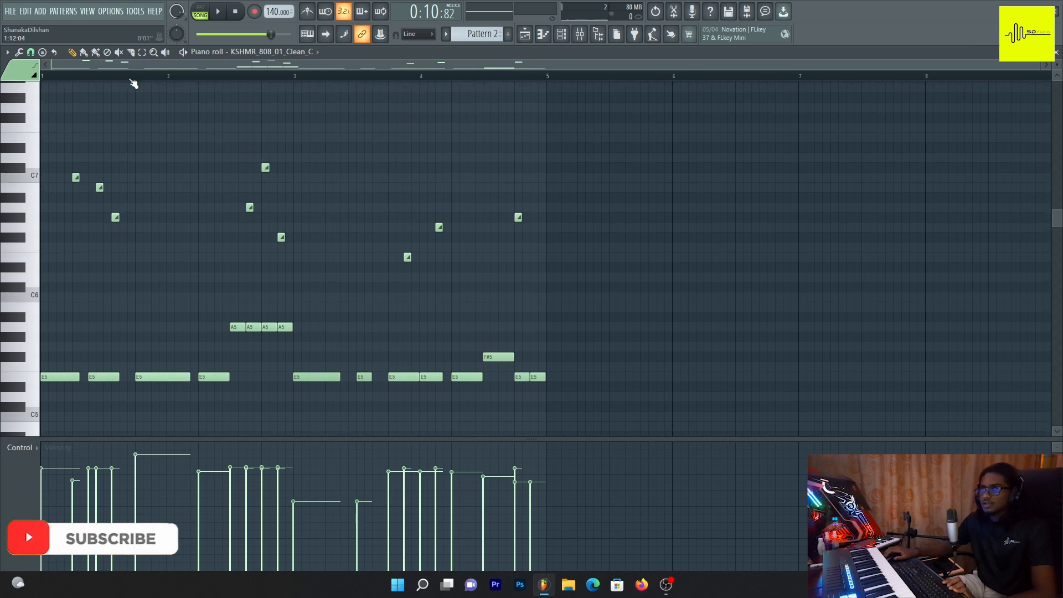
scroll(133, 83, "up", 3)
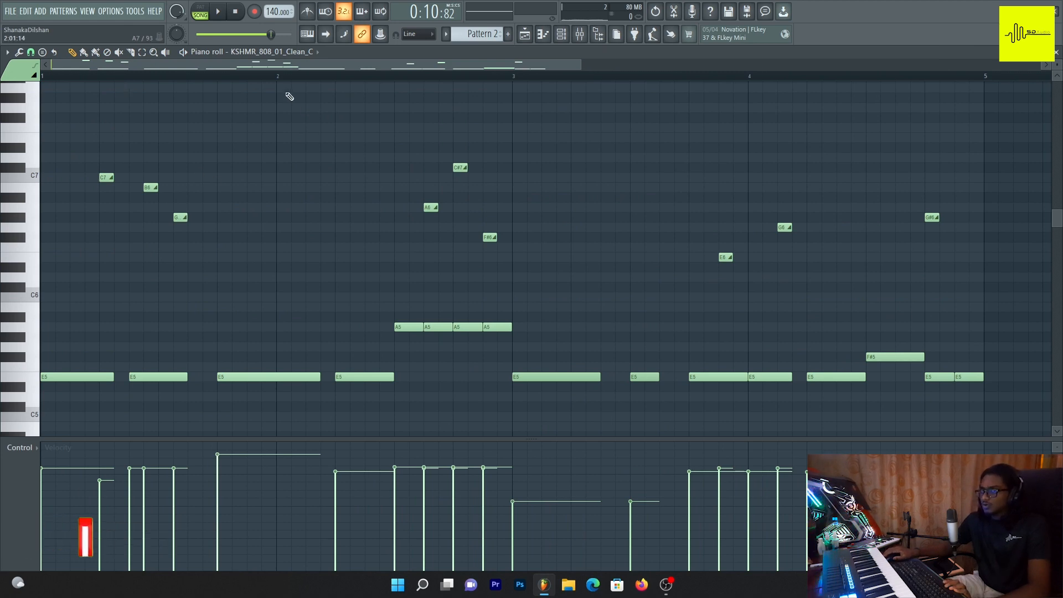
scroll(286, 86, "down", 2)
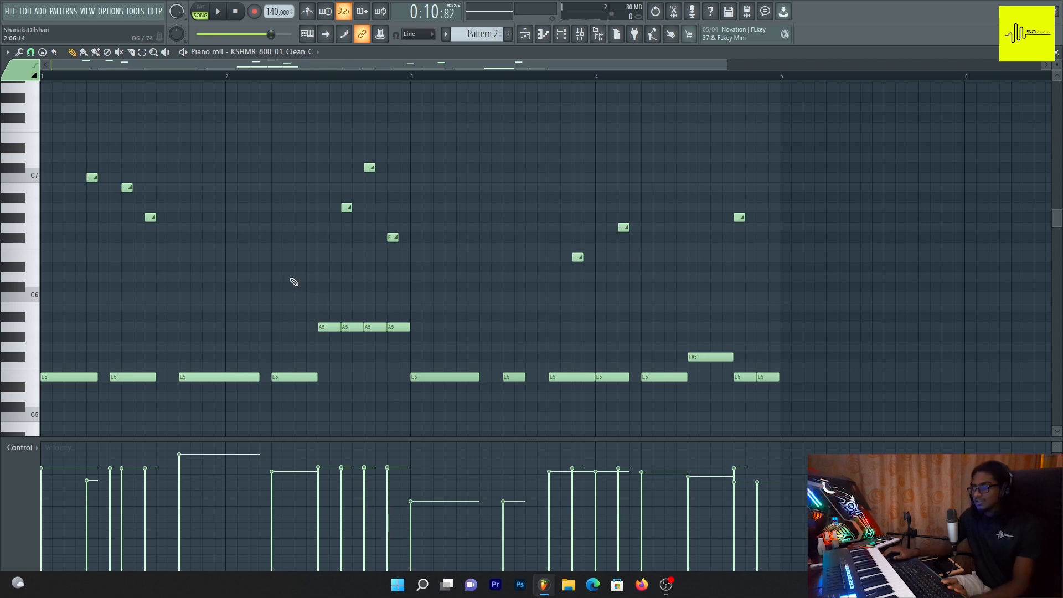
scroll(223, 79, "down", 4)
scroll(222, 79, "up", 5)
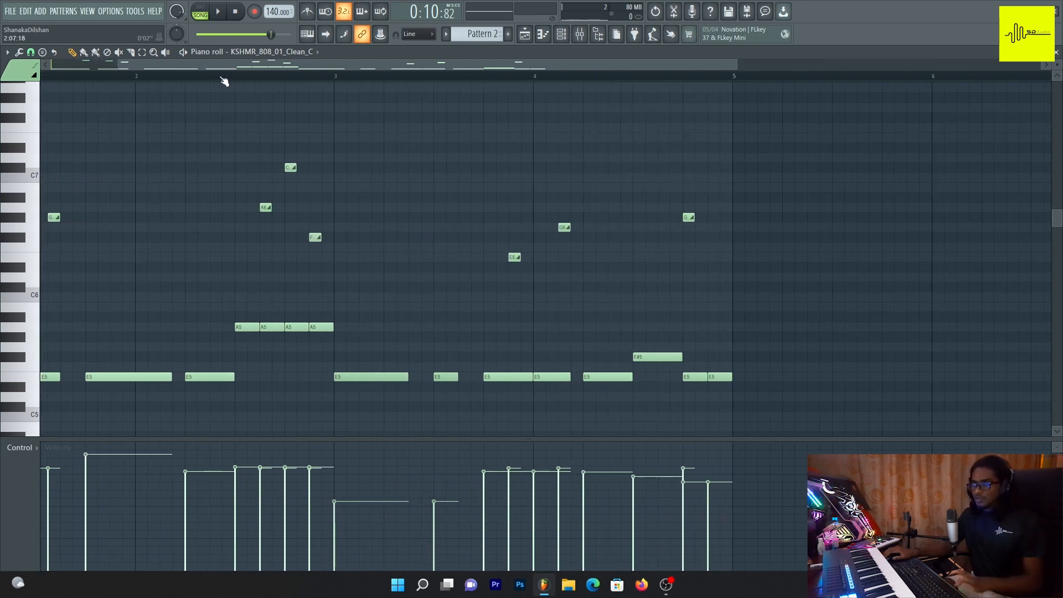
left_click_drag(223, 67, 115, 67)
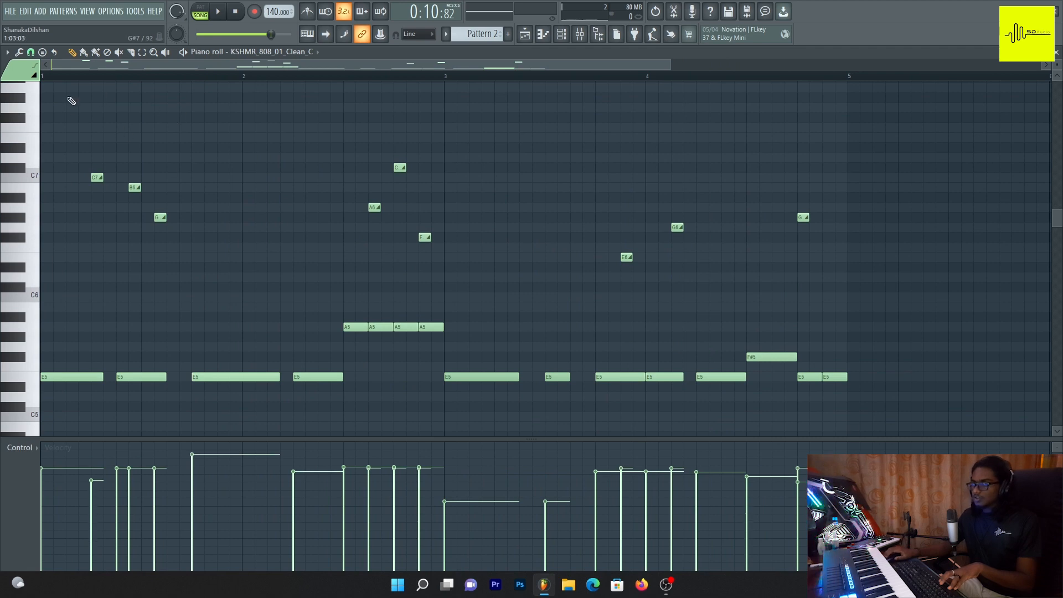
scroll(150, 84, "down", 2)
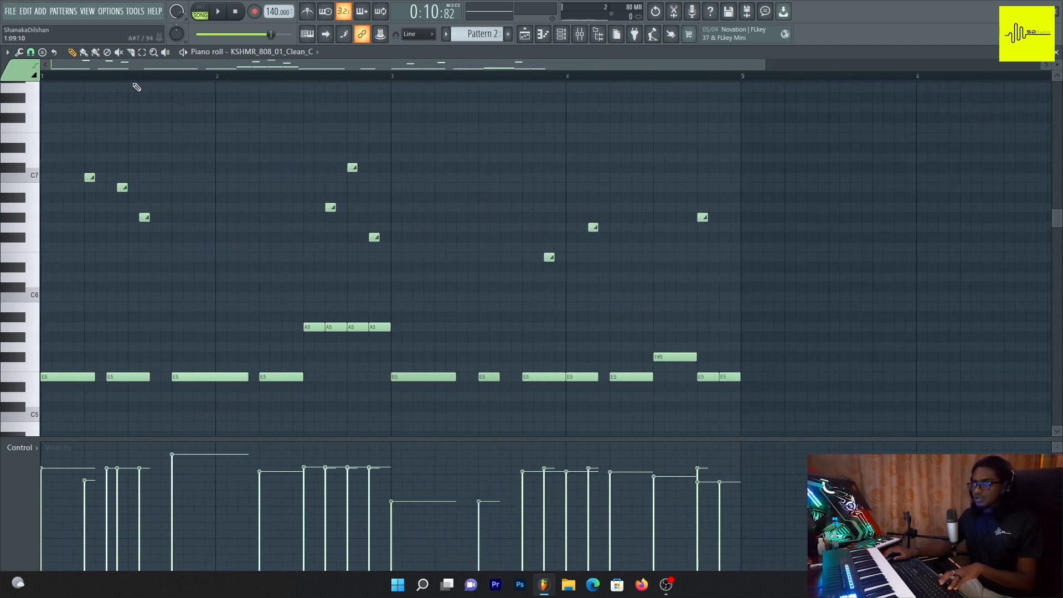
scroll(137, 86, "up", 2)
scroll(159, 100, "down", 4)
scroll(310, 196, "up", 2)
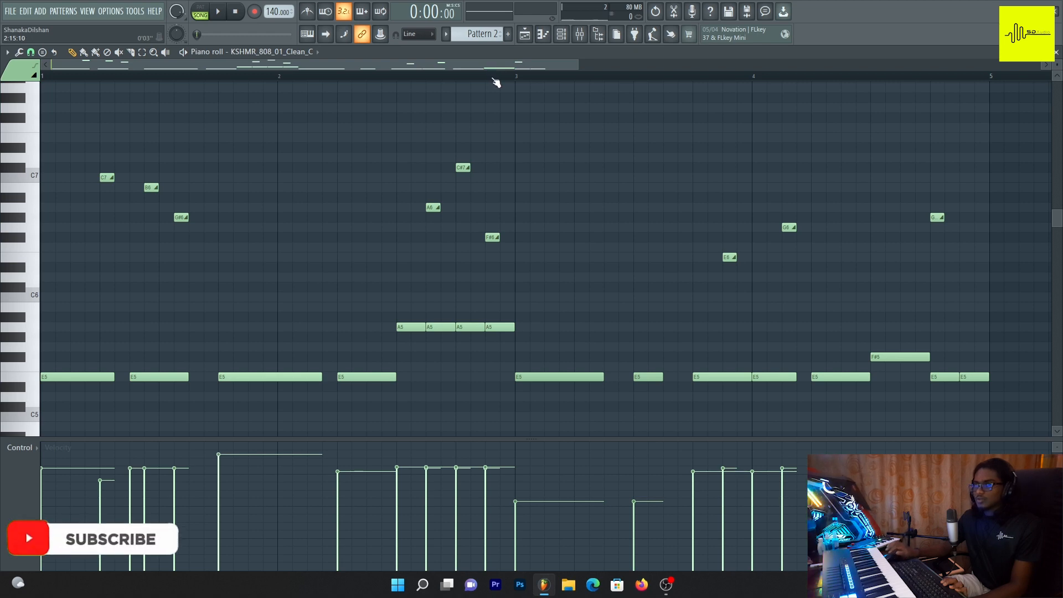
key("space")
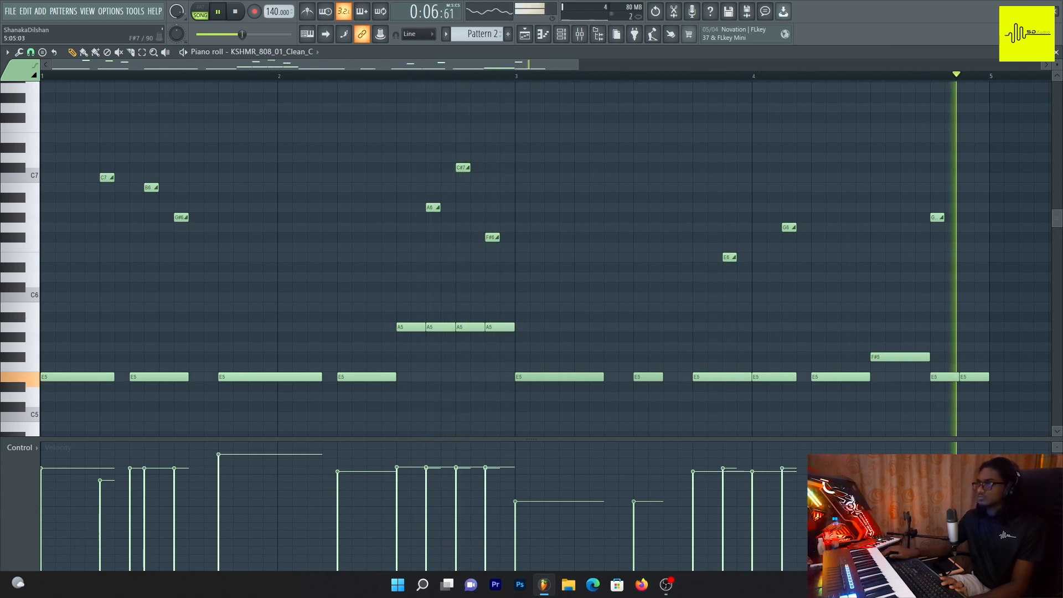
left_click(1058, 53)
key("space")
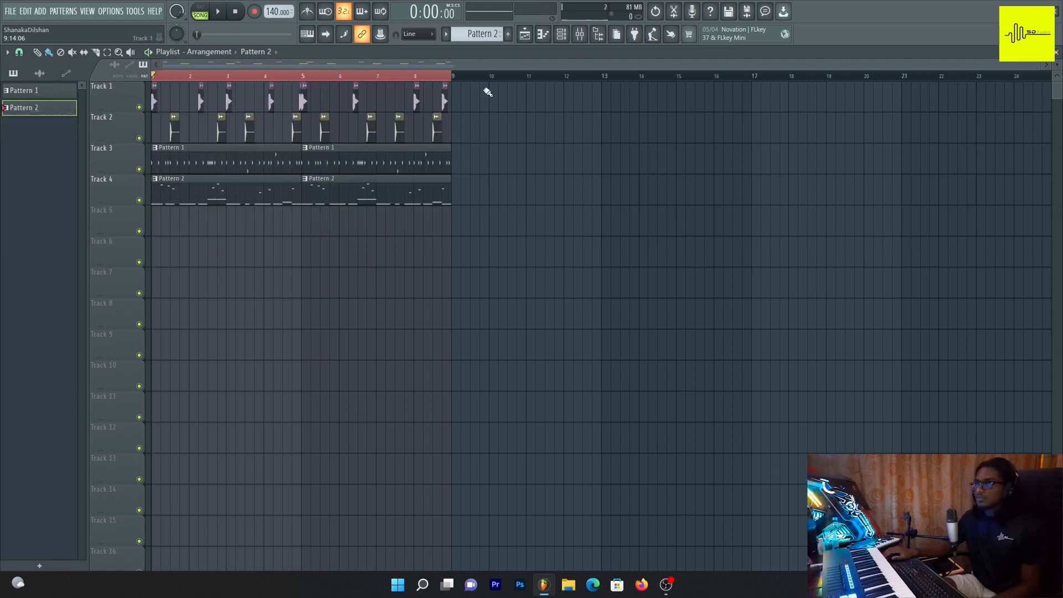
Add an Addictive Keys instrument channel and dismiss its installation path notice
left_click(561, 33)
left_click(107, 266)
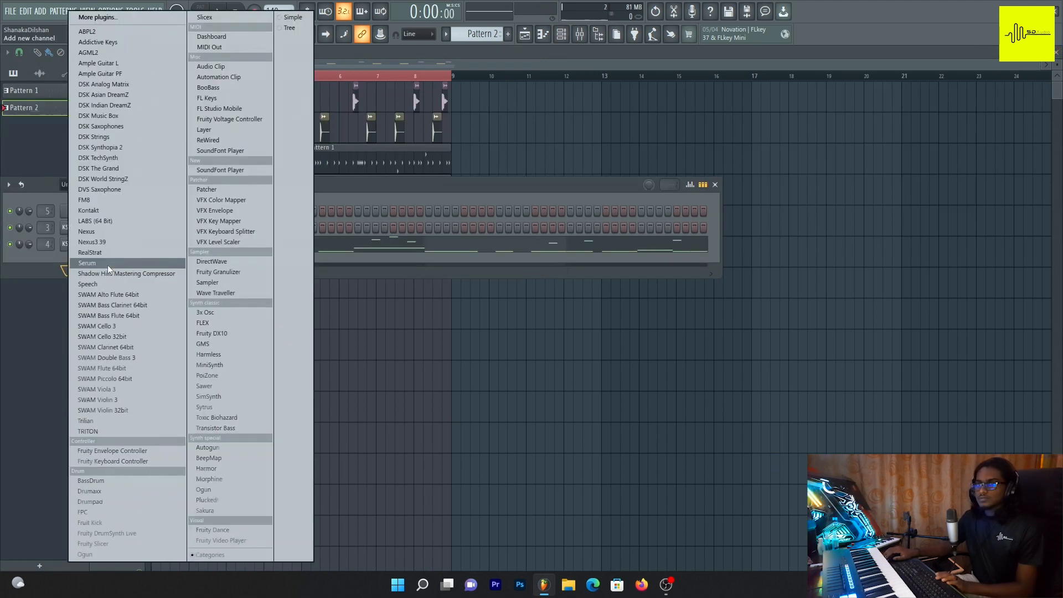
left_click(98, 42)
left_click(562, 369)
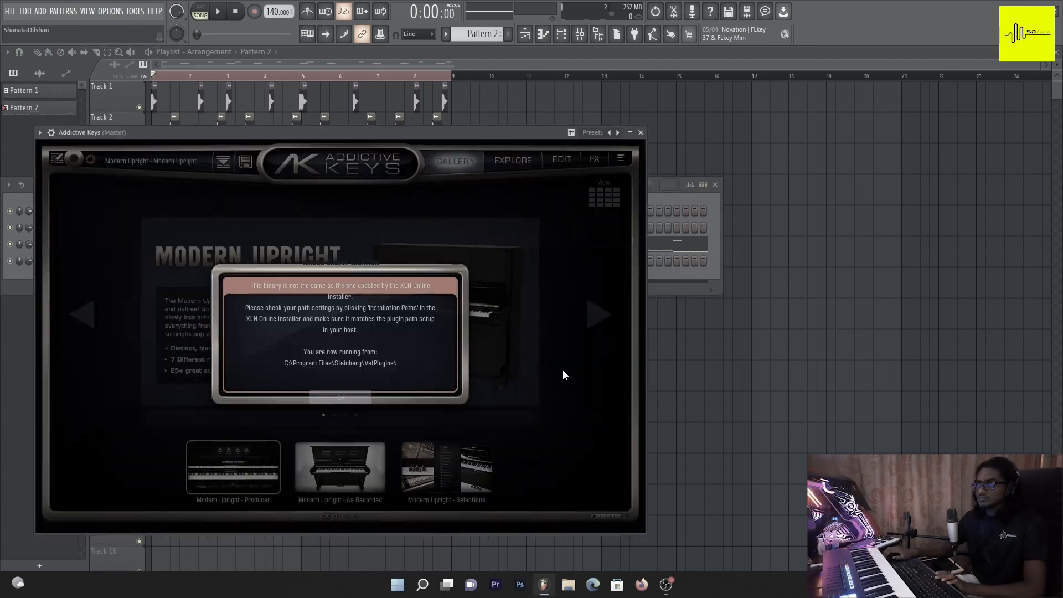
left_click(347, 398)
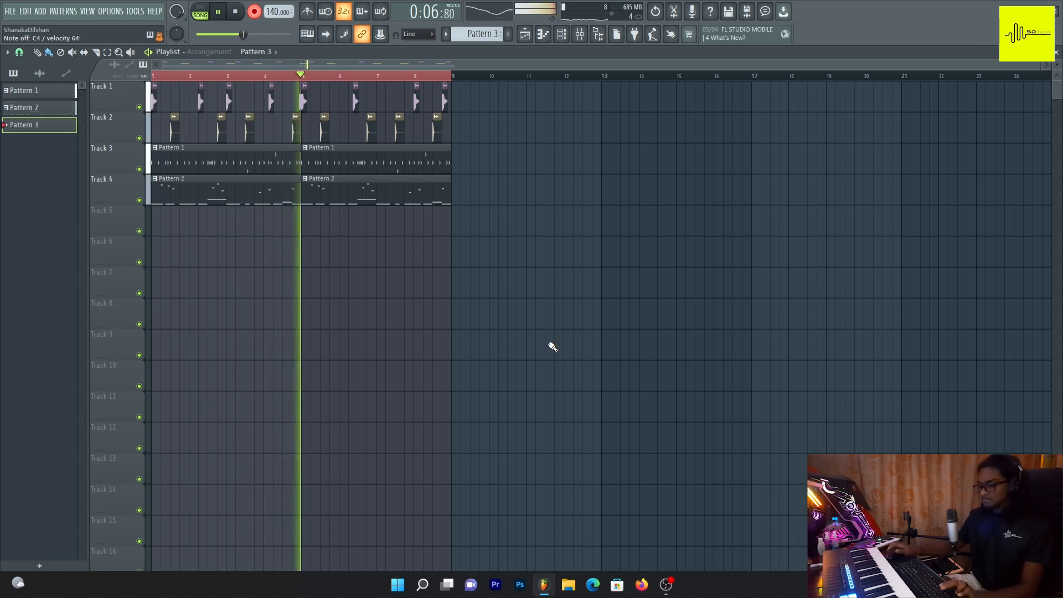
Finish recording the piano melody into Pattern 3, place it on Track 5 at bars 1 and 5, and play it back
key("space")
key("space")
left_click(363, 228)
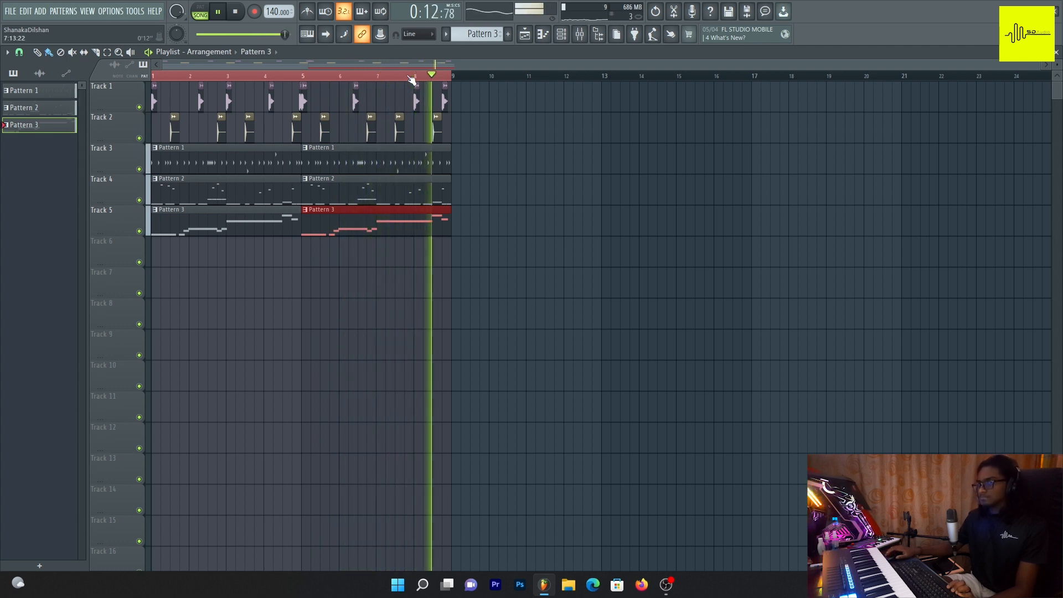
key("space")
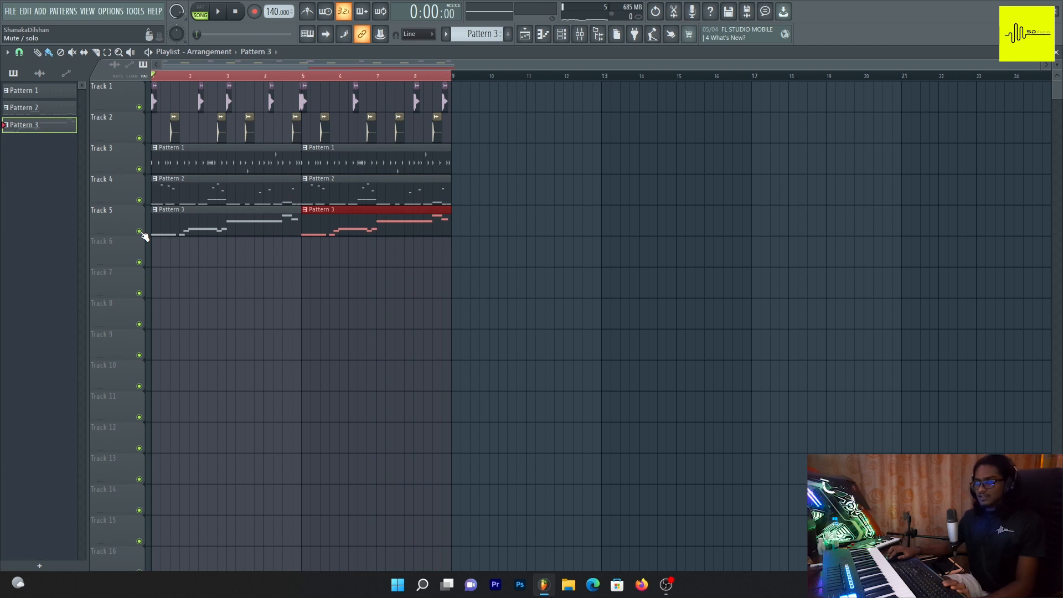
Mute Track 5 with the Pattern 3 piano clips
left_click(139, 232)
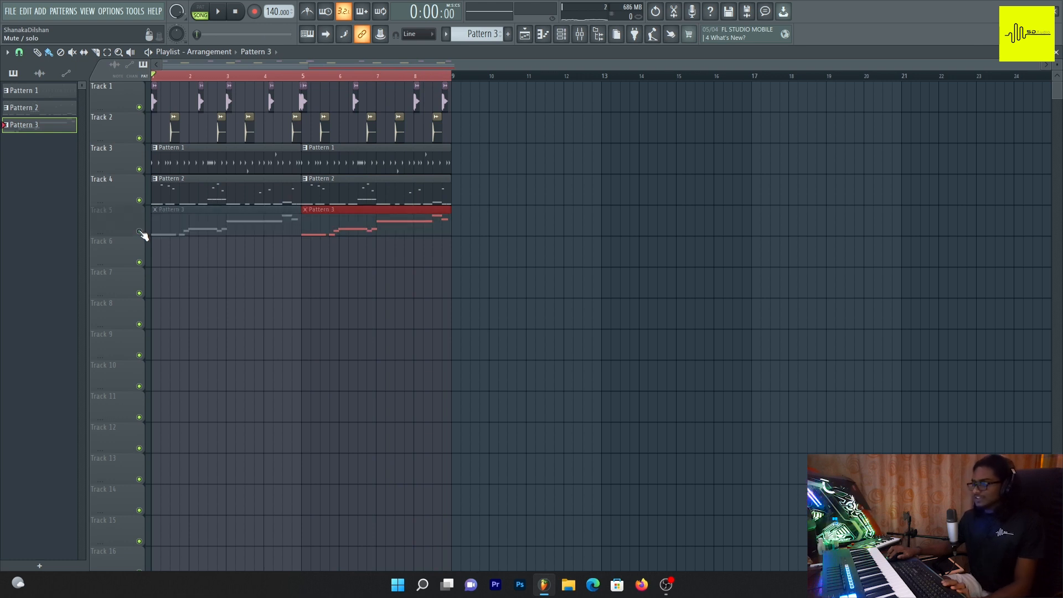
left_click(139, 232)
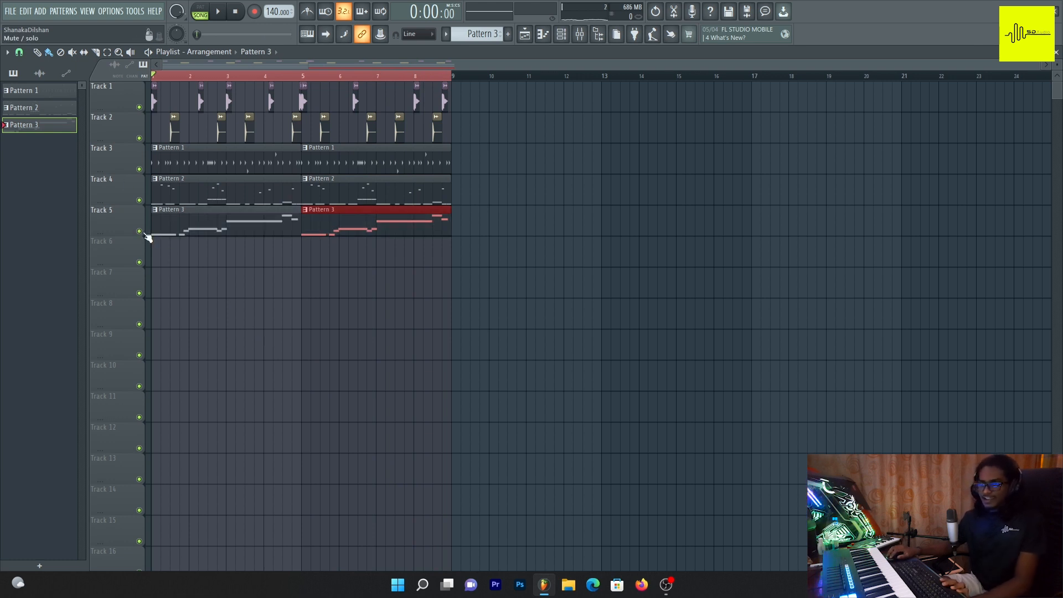
left_click(139, 232)
Open the Pattern 2 bassline from Track 4 in the piano roll
scroll(195, 76, "up", 4)
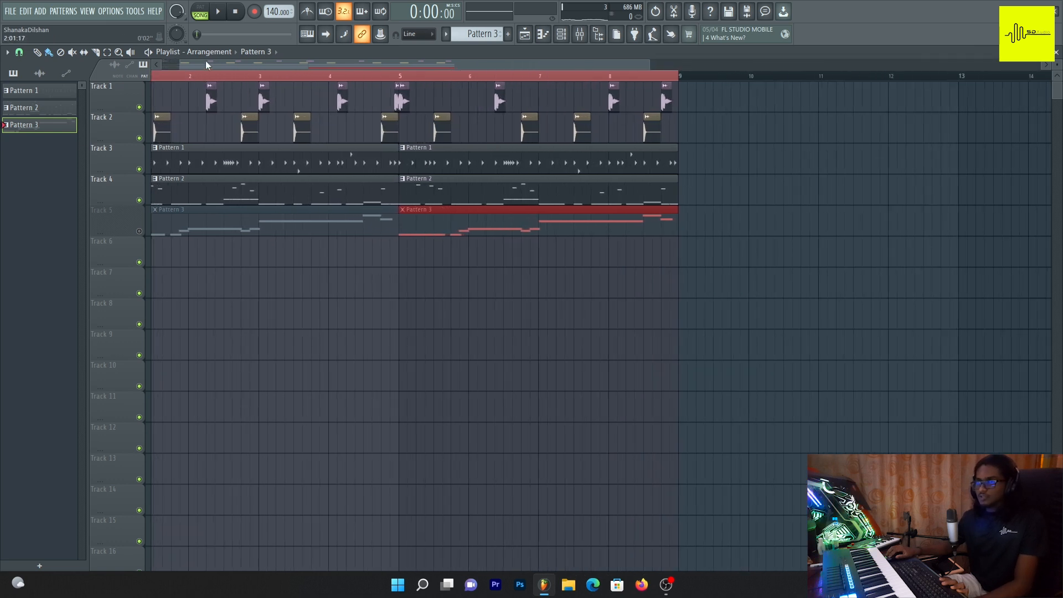
left_click_drag(205, 62, 167, 69)
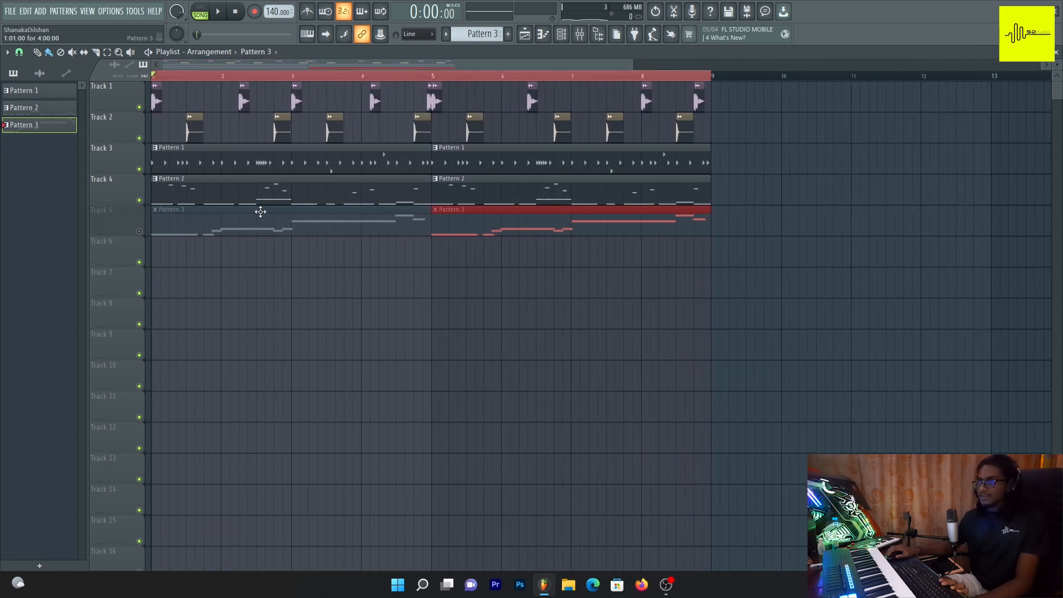
double_click(201, 189)
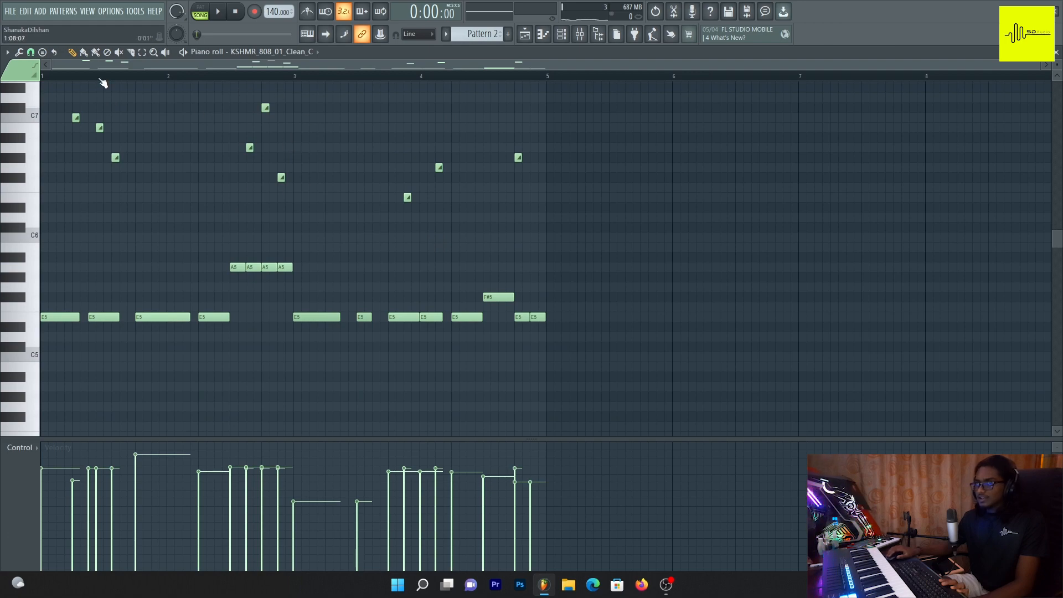
scroll(103, 83, "up", 2)
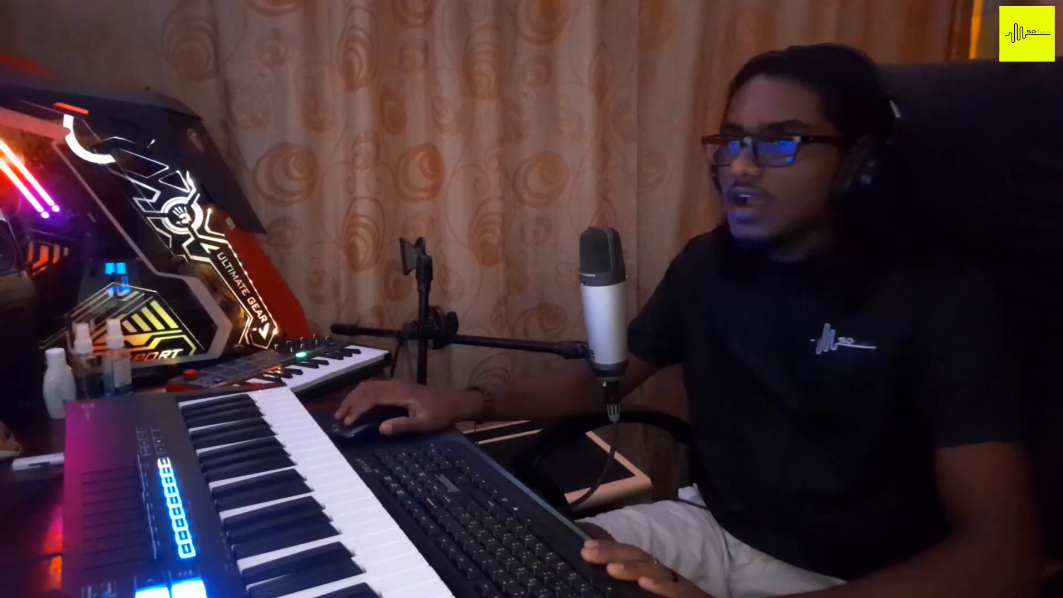